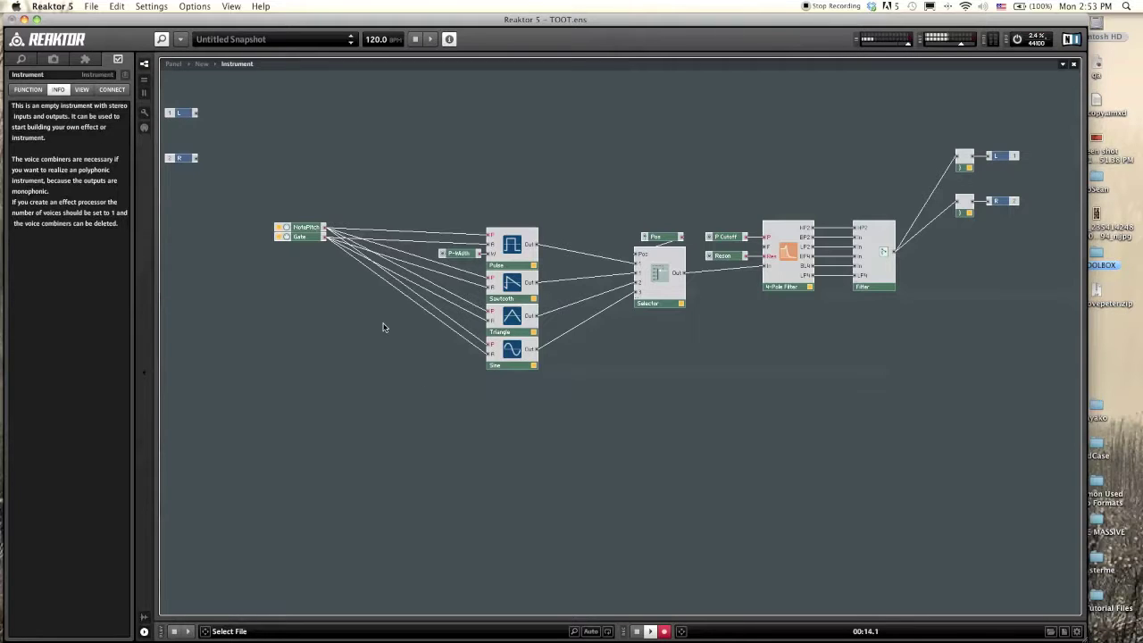
Step: Insert an ADSR envelope module from the LFO, Envelope built-in modules below-left of the oscillators
{"action": "mouse_move", "coordinate": [390, 253]}
{"action": "mouse_move", "coordinate": [382, 279]}
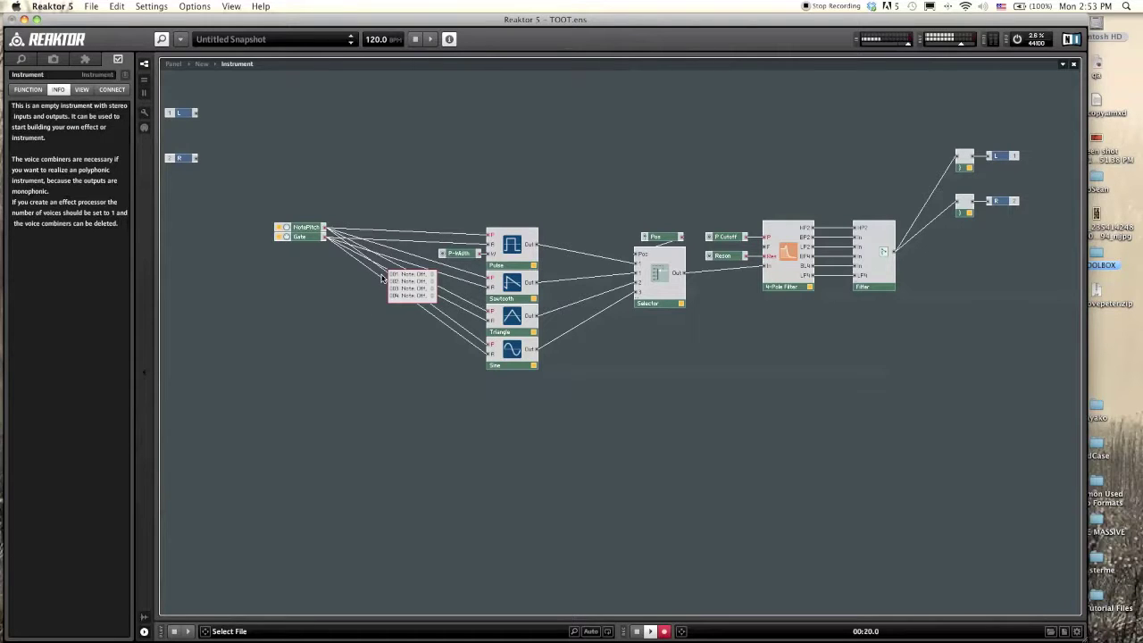
{"action": "right_click", "coordinate": [310, 347]}
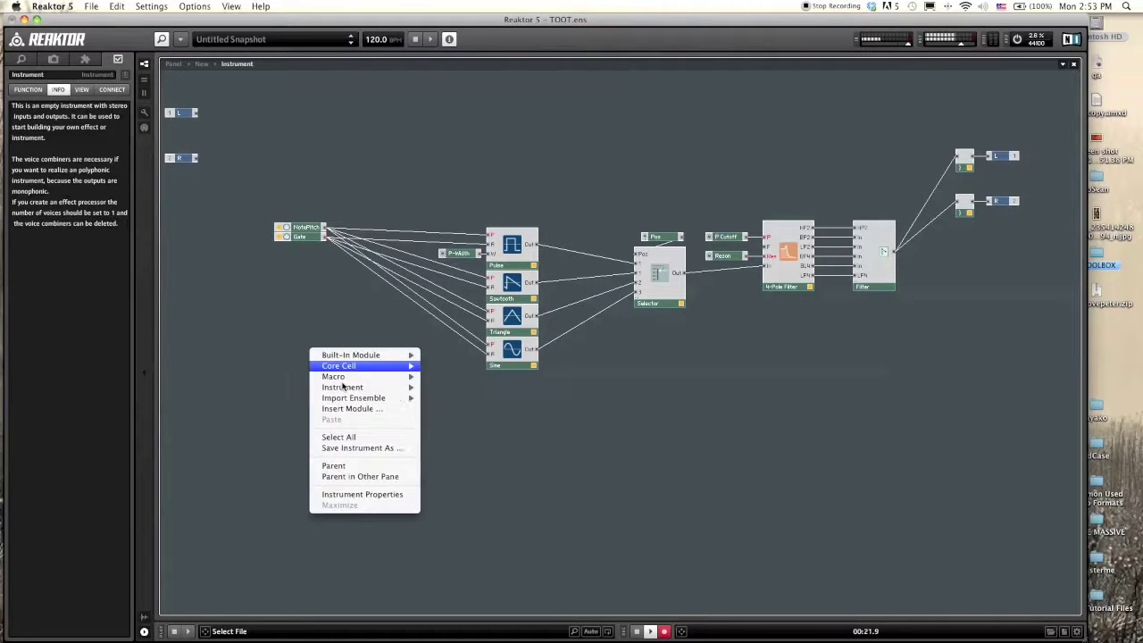
{"action": "mouse_move", "coordinate": [344, 387]}
{"action": "mouse_move", "coordinate": [353, 354]}
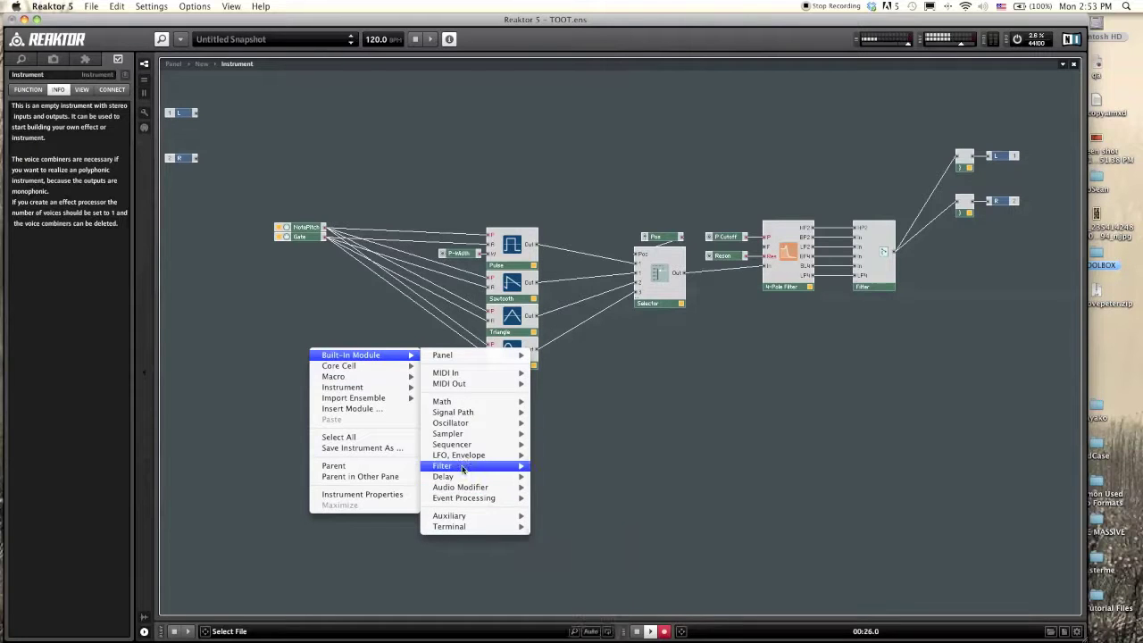
{"action": "mouse_move", "coordinate": [486, 456]}
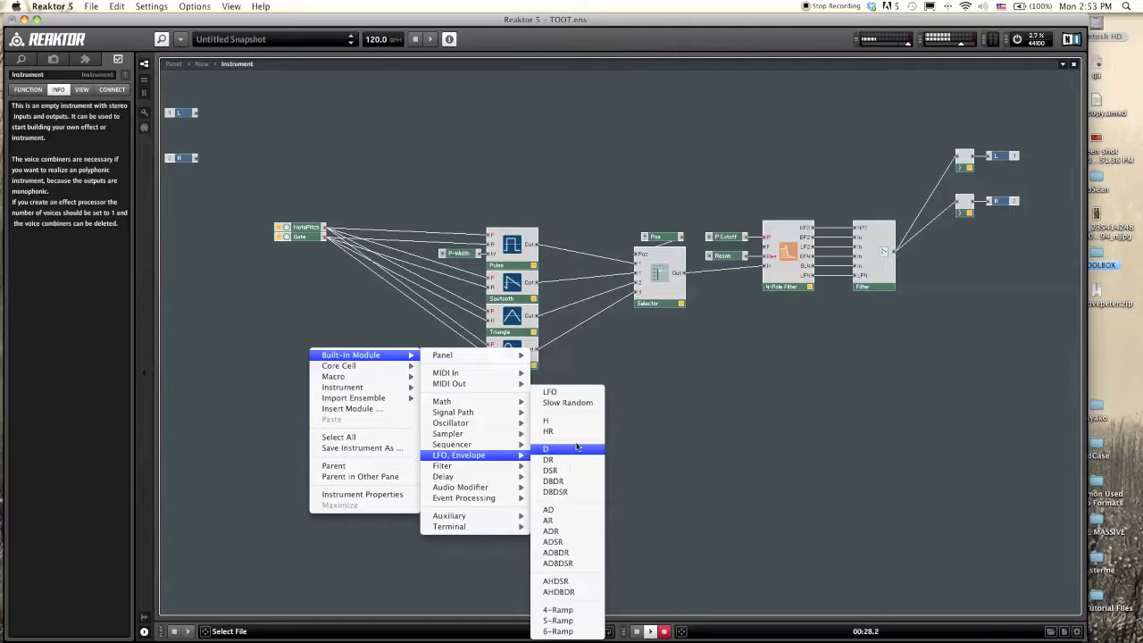
{"action": "left_click", "coordinate": [558, 542]}
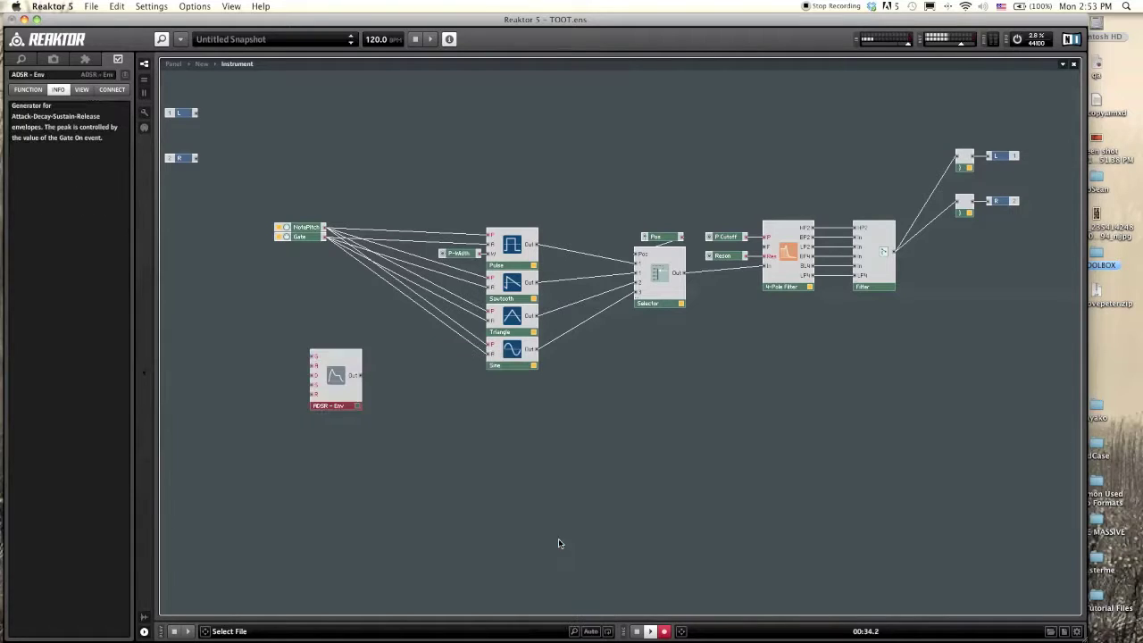
Step: Place the ADSR - Env module lower-left of the oscillator stack, undoing one stray nudge
{"action": "left_click_drag", "start_coordinate": [339, 375], "coordinate": [352, 409]}
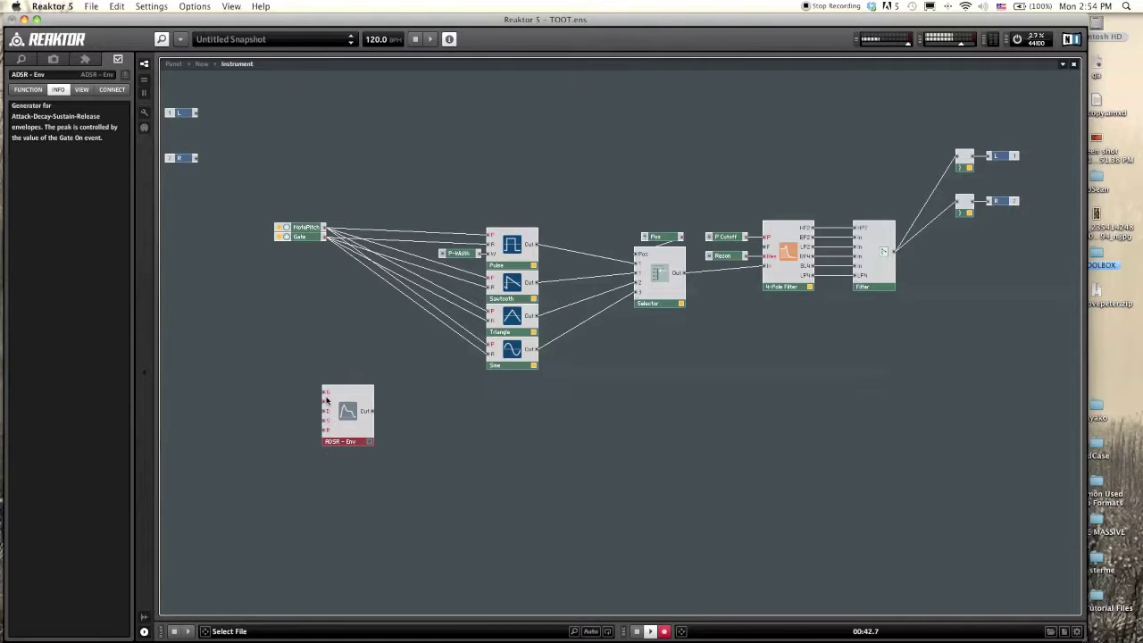
{"action": "left_click_drag", "start_coordinate": [345, 425], "coordinate": [367, 388]}
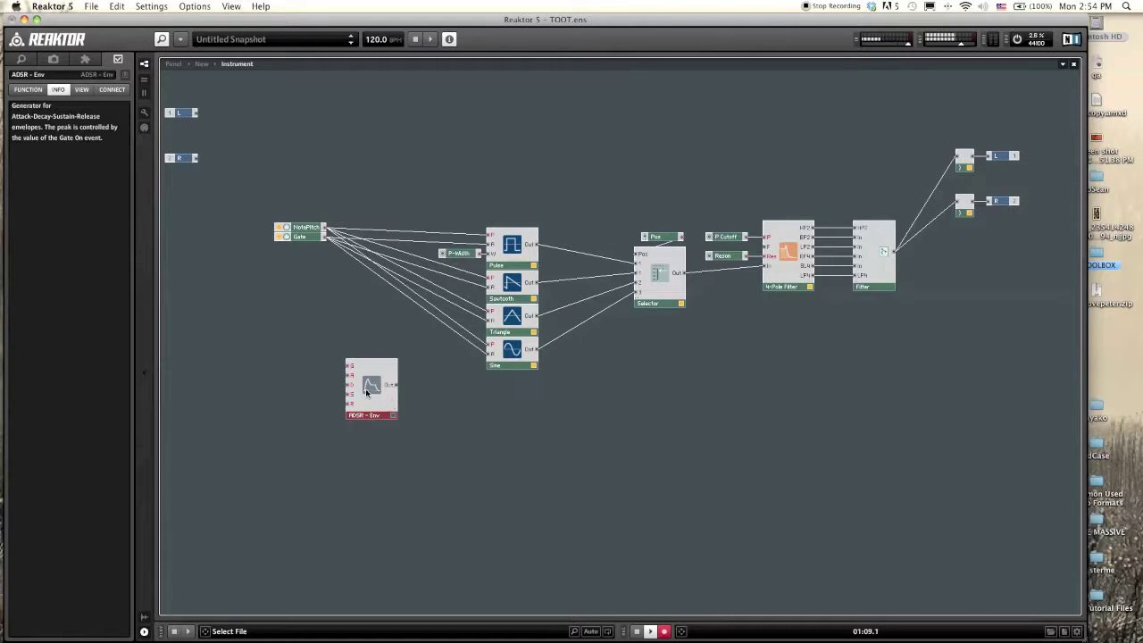
{"action": "left_click", "coordinate": [420, 395]}
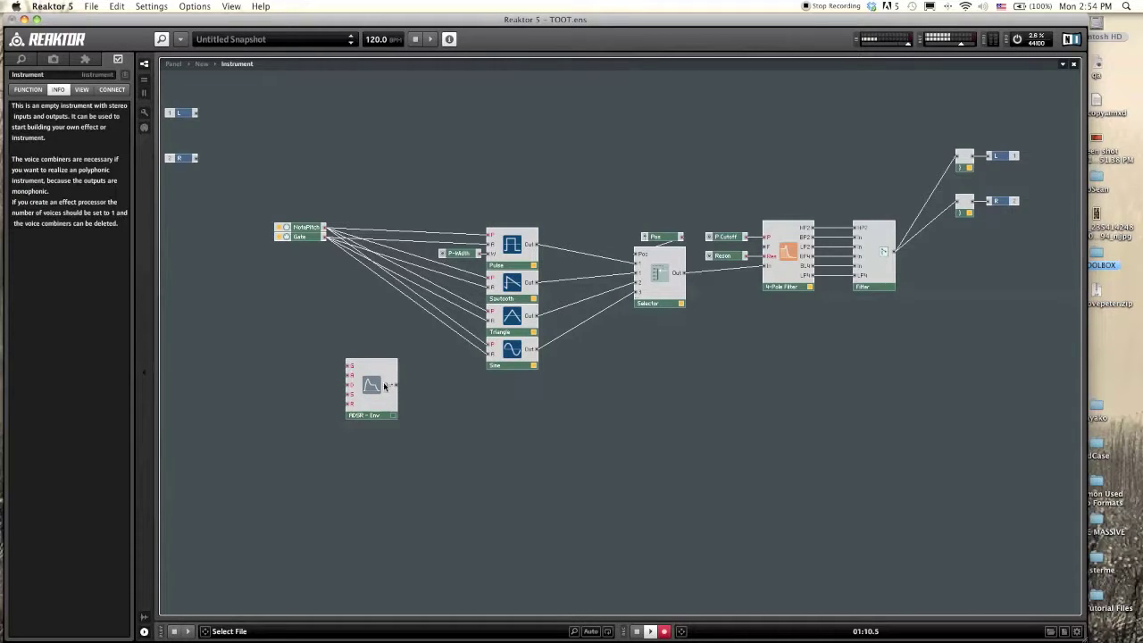
{"action": "left_click_drag", "start_coordinate": [385, 385], "coordinate": [378, 373]}
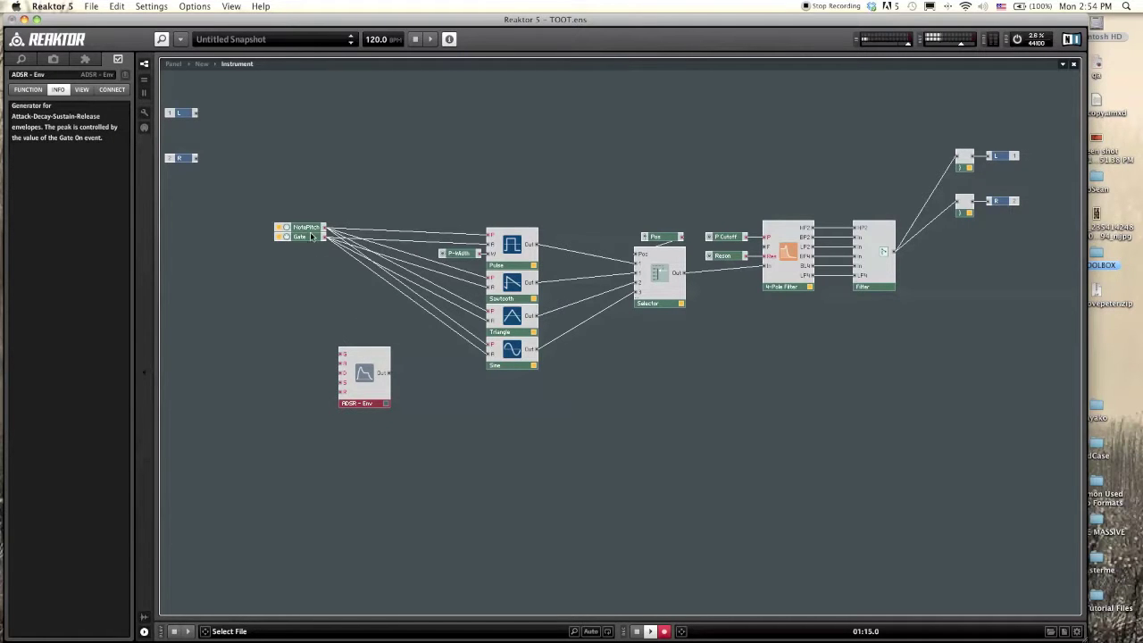
{"action": "key", "text": "super+z"}
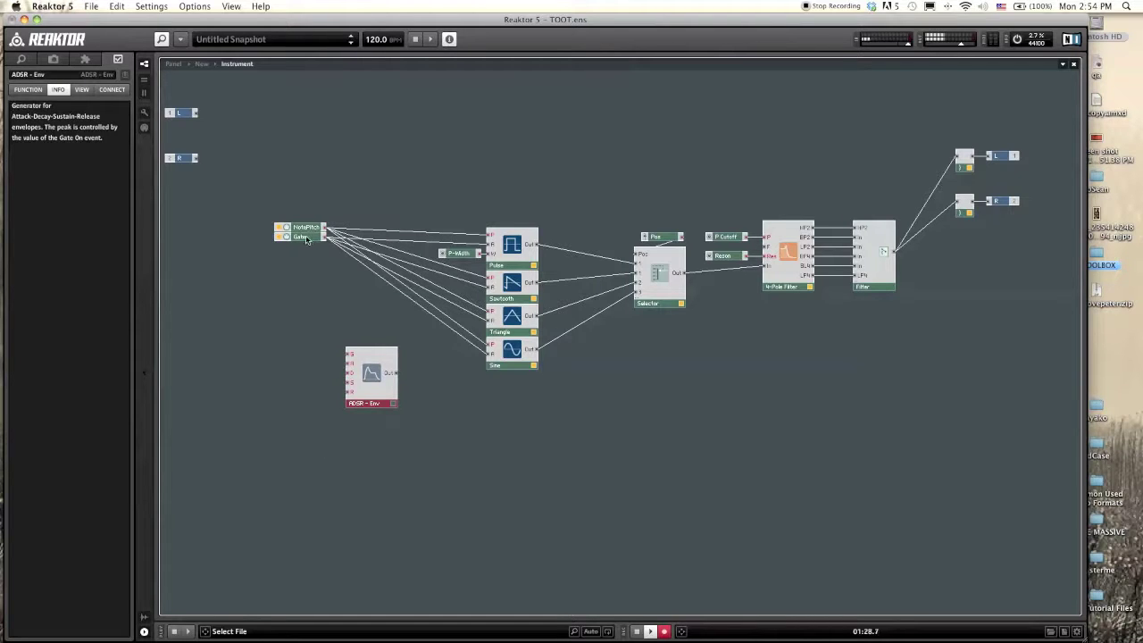
{"action": "left_click_drag", "start_coordinate": [306, 239], "coordinate": [397, 277]}
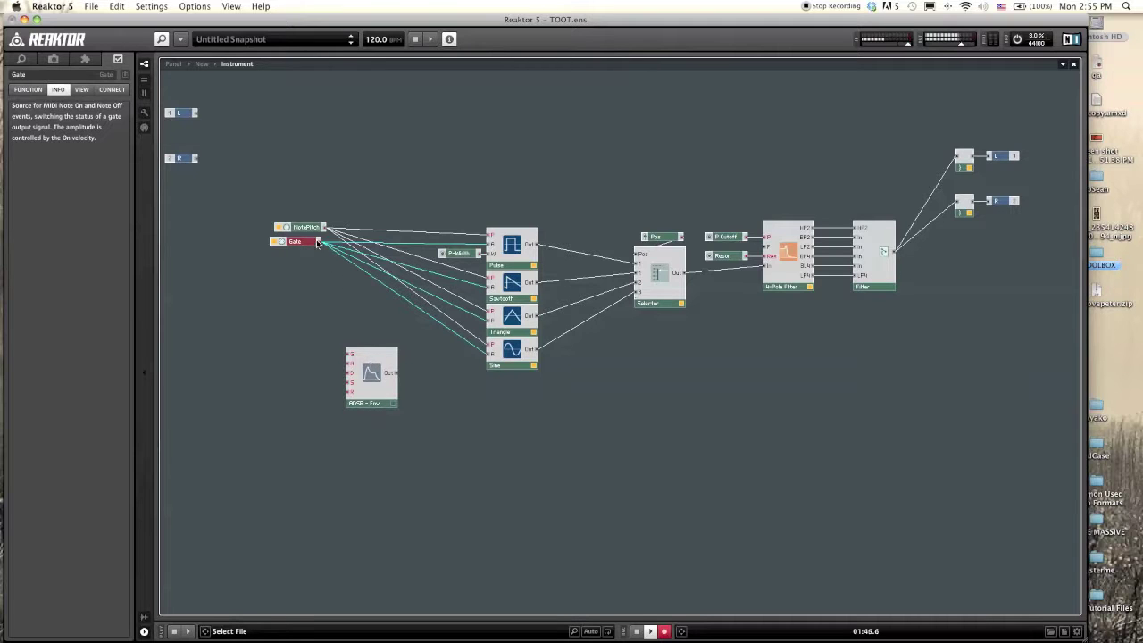
Step: Wire Gate into the ADSR gate input and ADSR Out to all four oscillators' A inputs
{"action": "left_click_drag", "start_coordinate": [318, 243], "coordinate": [356, 357]}
{"action": "left_click_drag", "start_coordinate": [393, 375], "coordinate": [489, 245]}
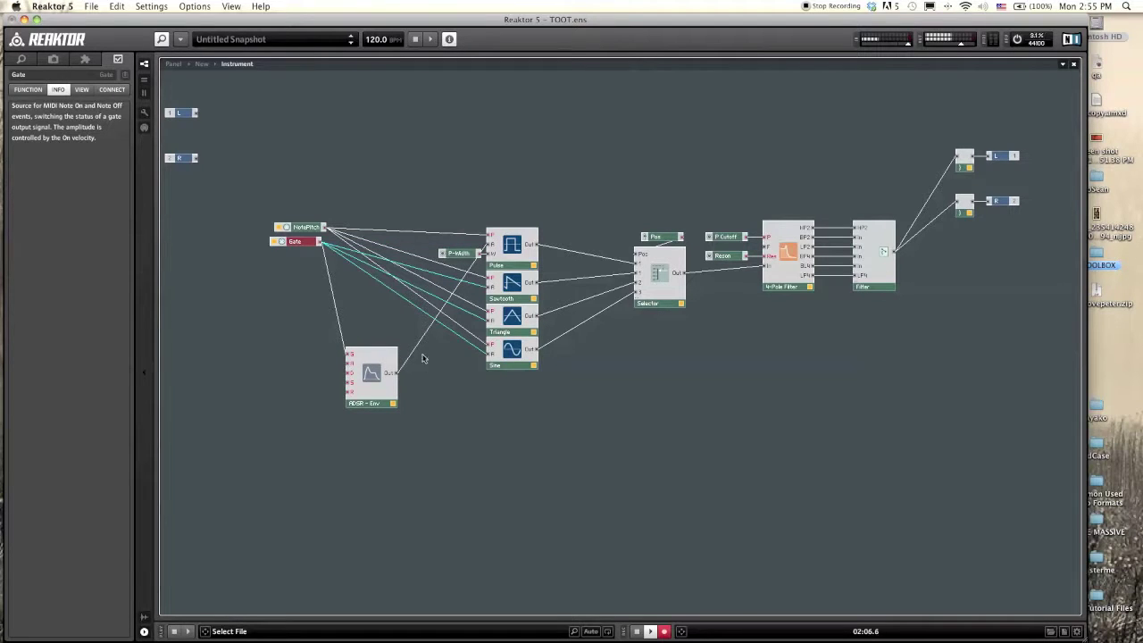
{"action": "left_click_drag", "start_coordinate": [397, 373], "coordinate": [489, 287]}
{"action": "left_click_drag", "start_coordinate": [387, 380], "coordinate": [489, 319]}
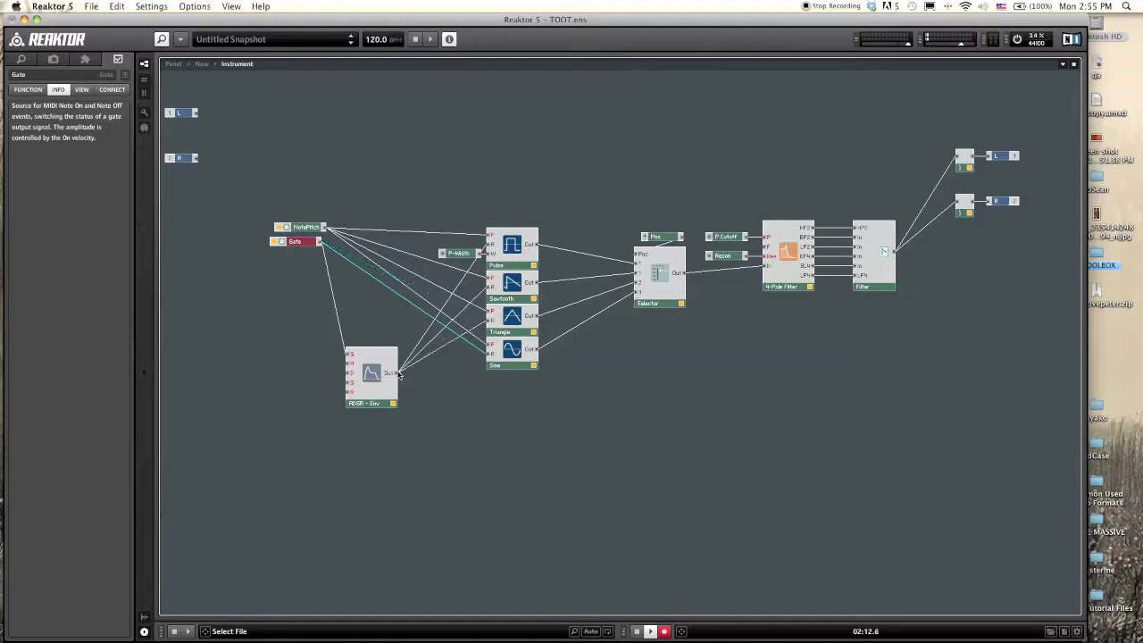
{"action": "left_click_drag", "start_coordinate": [398, 374], "coordinate": [490, 359]}
{"action": "left_click", "coordinate": [454, 417]}
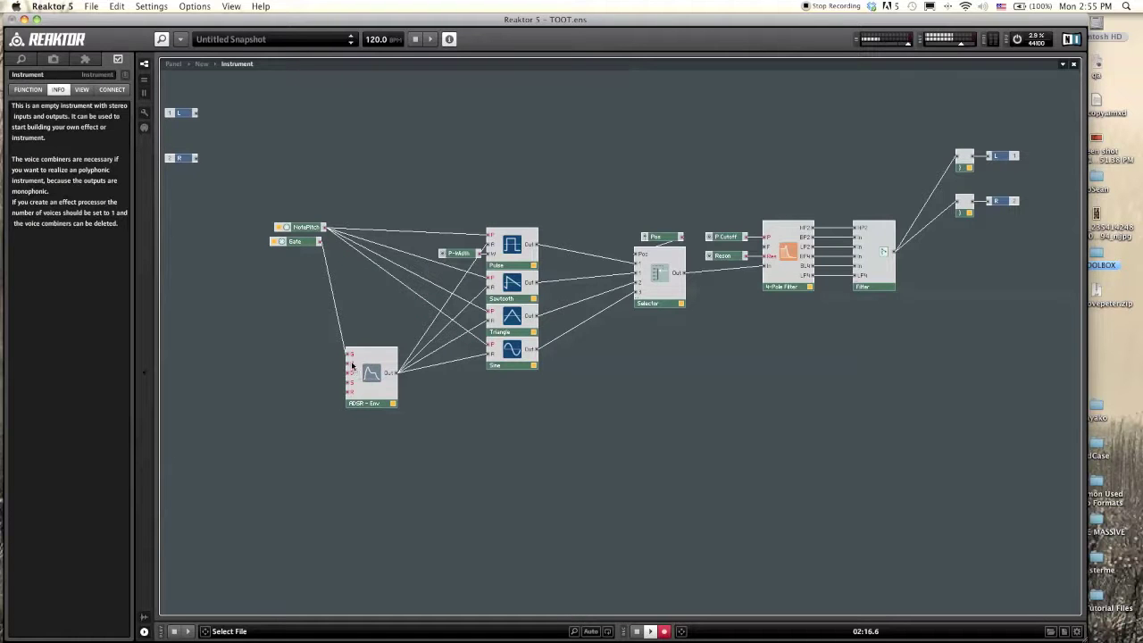
Step: Create Attack, Decay, Sustain and Release controls on the ADSR's matching input ports
{"action": "right_click", "coordinate": [352, 366]}
{"action": "left_click", "coordinate": [370, 373]}
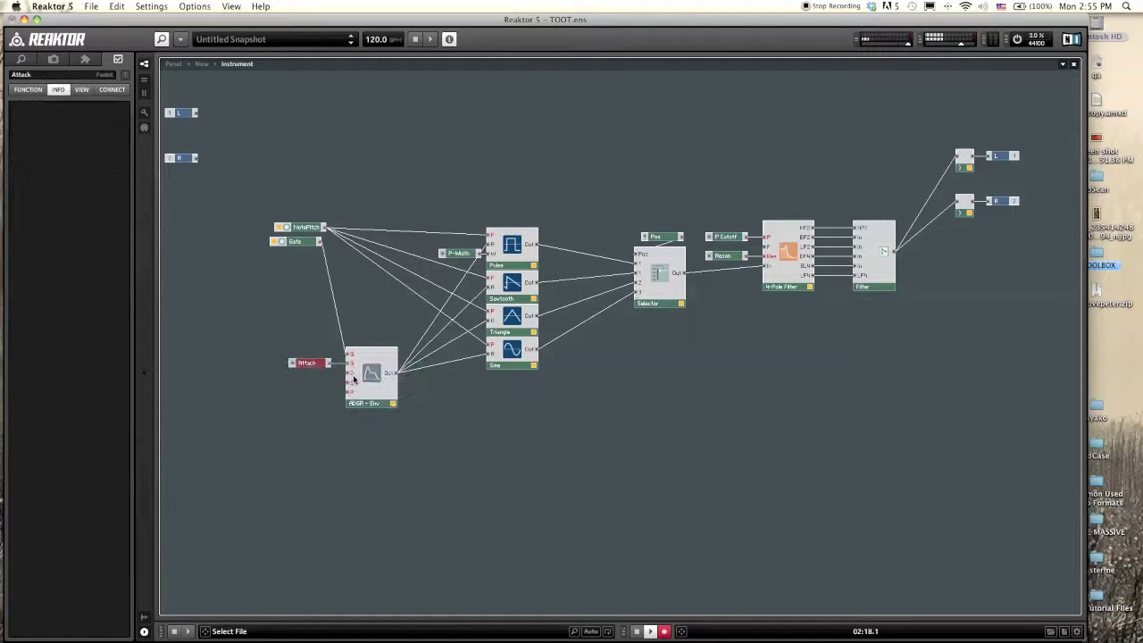
{"action": "right_click", "coordinate": [350, 372]}
{"action": "left_click", "coordinate": [366, 378]}
{"action": "right_click", "coordinate": [355, 385]}
{"action": "left_click", "coordinate": [368, 388]}
{"action": "right_click", "coordinate": [351, 394]}
{"action": "left_click", "coordinate": [368, 399]}
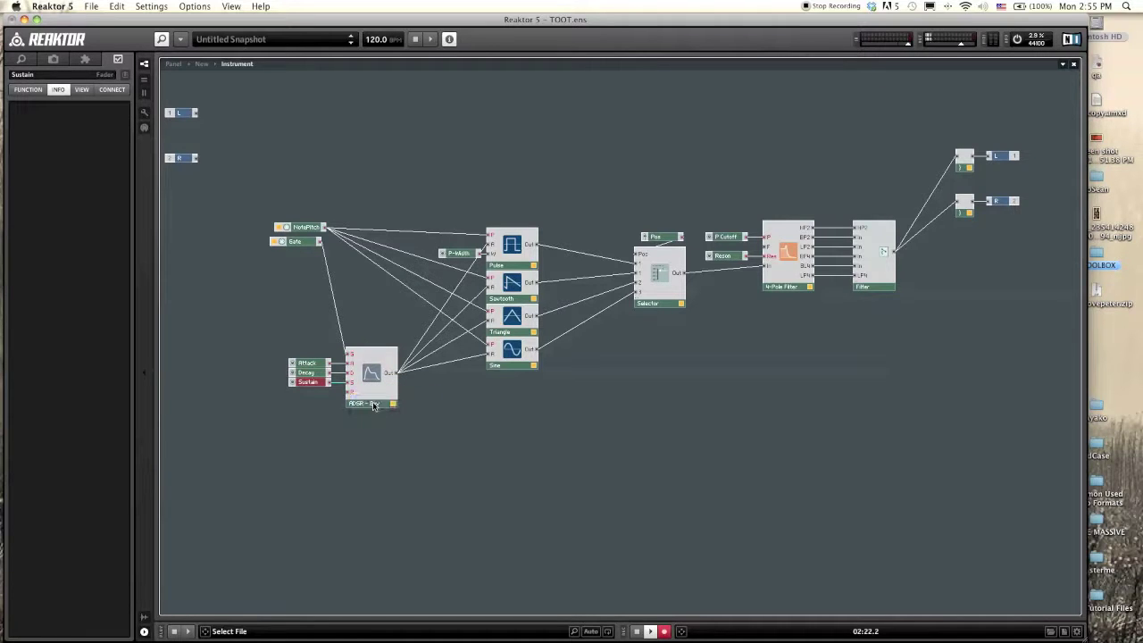
Step: Review the range settings of each new envelope control in the Function tab
{"action": "left_click", "coordinate": [312, 366]}
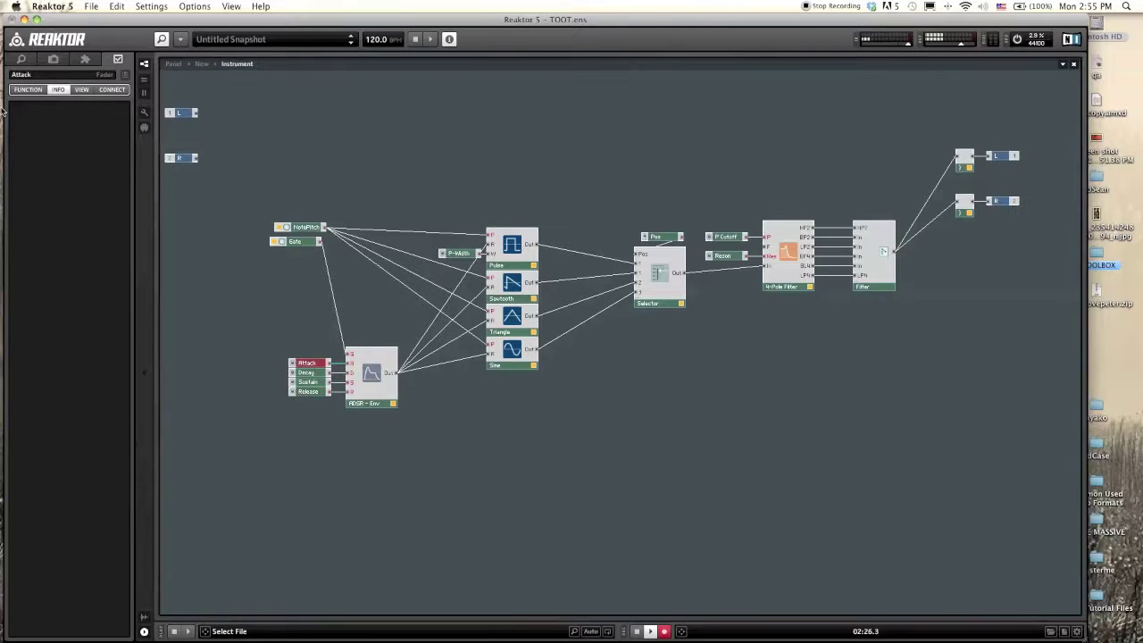
{"action": "left_click", "coordinate": [28, 90]}
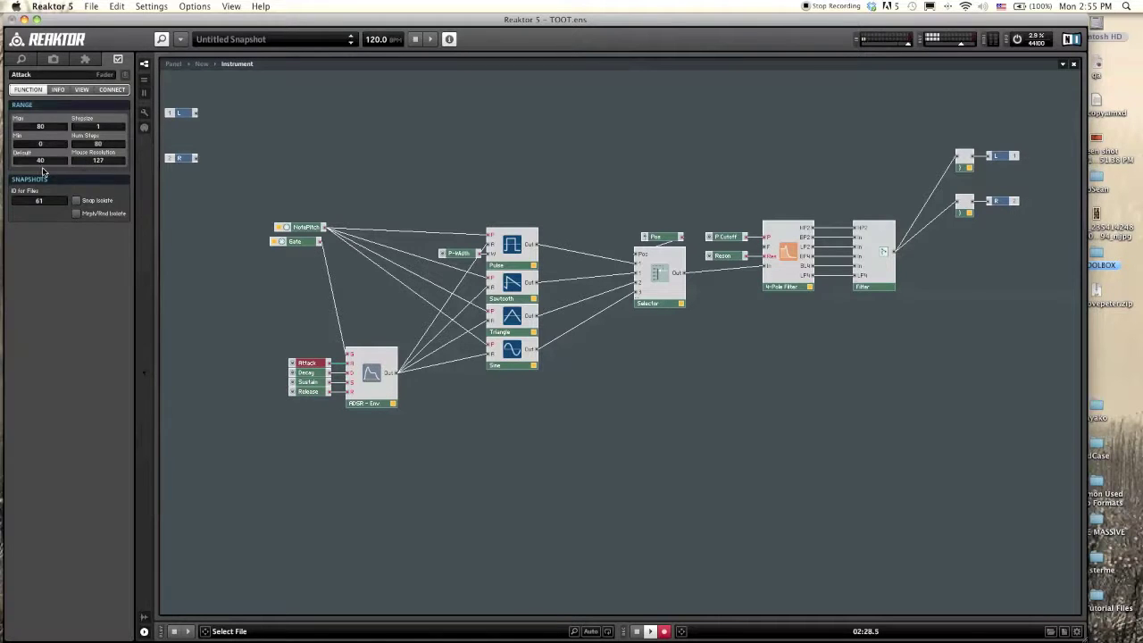
{"action": "left_click", "coordinate": [306, 372]}
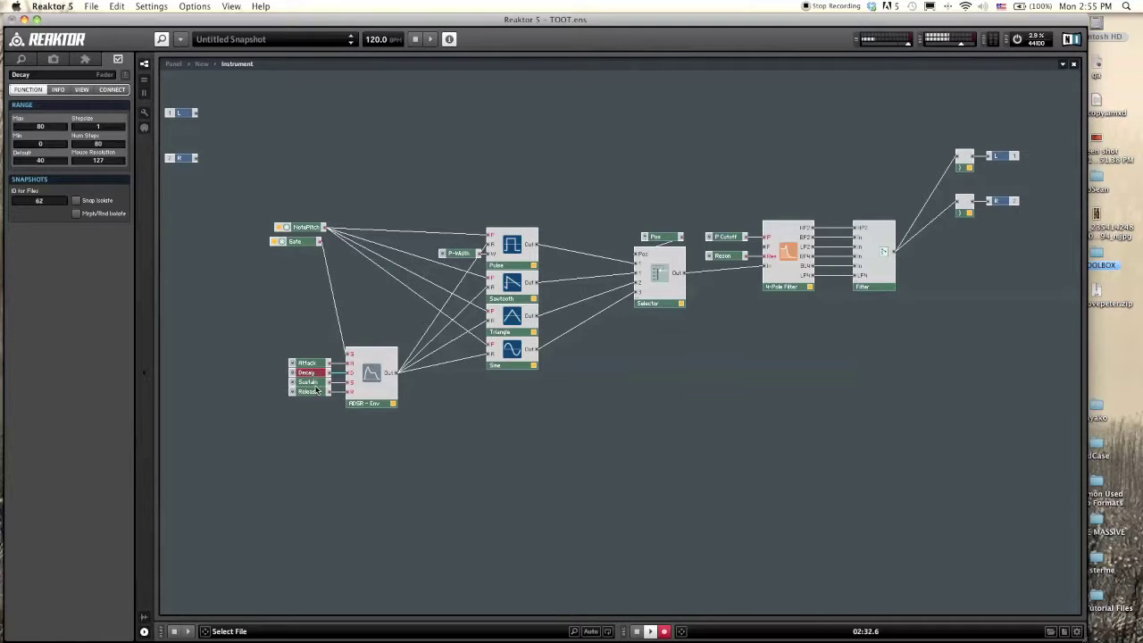
{"action": "left_click", "coordinate": [316, 382]}
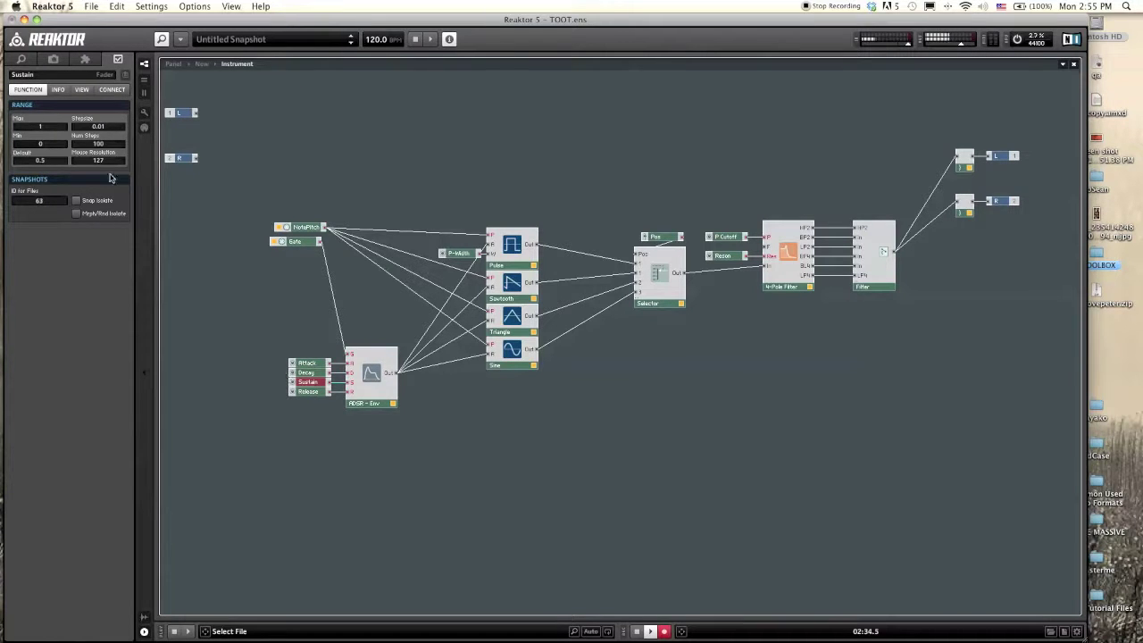
{"action": "left_click", "coordinate": [309, 392]}
{"action": "left_click", "coordinate": [280, 318]}
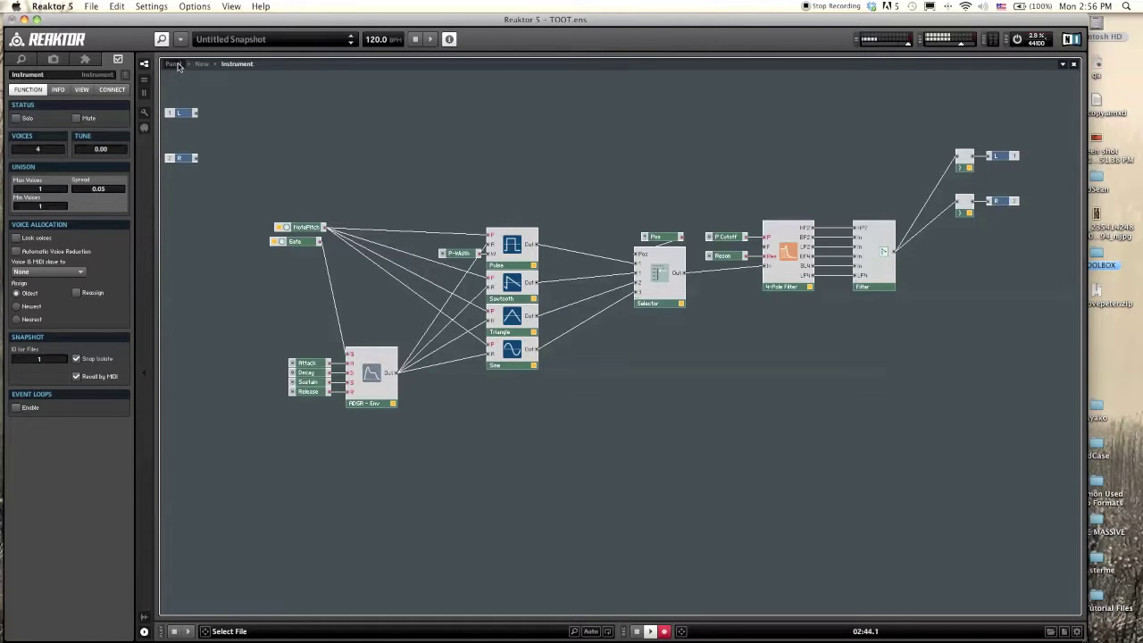
Step: On the panel, line up the Attack, Decay, Sustain and Release knobs left to right
{"action": "left_click", "coordinate": [174, 64]}
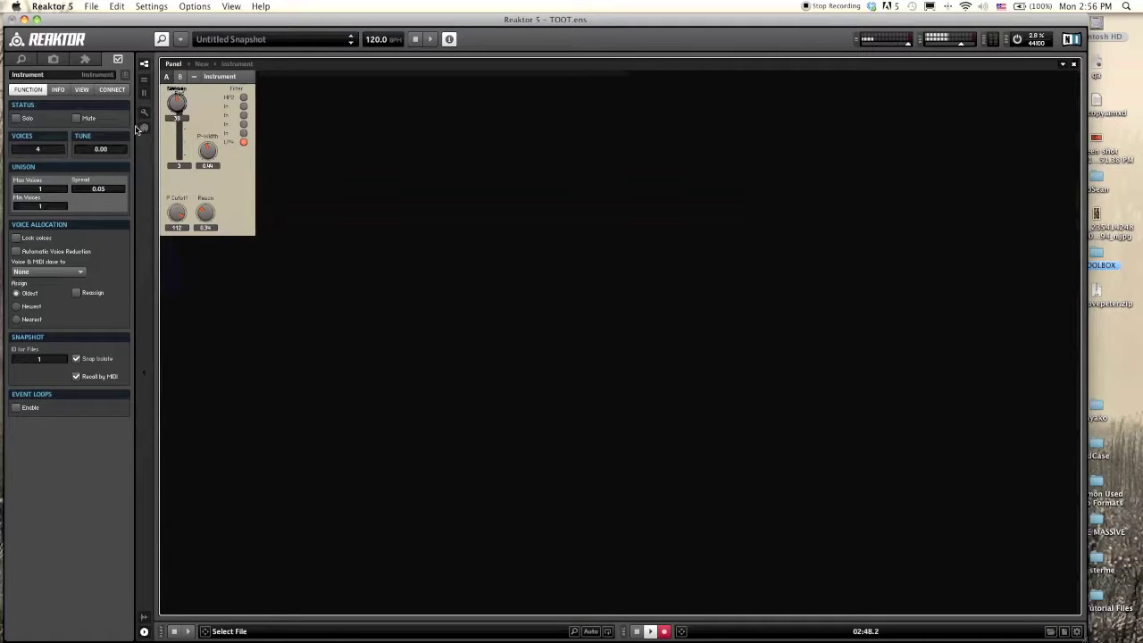
{"action": "left_click_drag", "start_coordinate": [181, 104], "coordinate": [366, 108]}
{"action": "left_click_drag", "start_coordinate": [178, 102], "coordinate": [341, 118]}
{"action": "left_click_drag", "start_coordinate": [180, 102], "coordinate": [320, 114]}
{"action": "left_click", "coordinate": [339, 107]}
{"action": "left_click", "coordinate": [318, 111]}
{"action": "left_click_drag", "start_coordinate": [316, 111], "coordinate": [313, 111]}
{"action": "left_click_drag", "start_coordinate": [181, 102], "coordinate": [283, 110]}
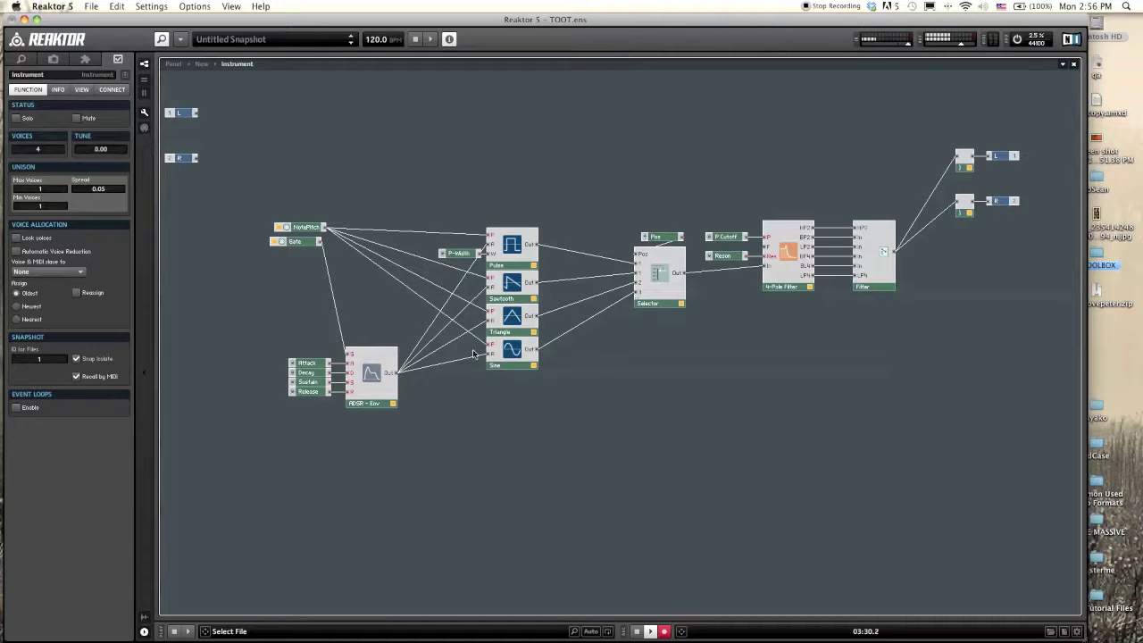
Step: Show the Macro submenu from the structure canvas's context menu
{"action": "right_click", "coordinate": [451, 454]}
{"action": "mouse_move", "coordinate": [506, 483]}
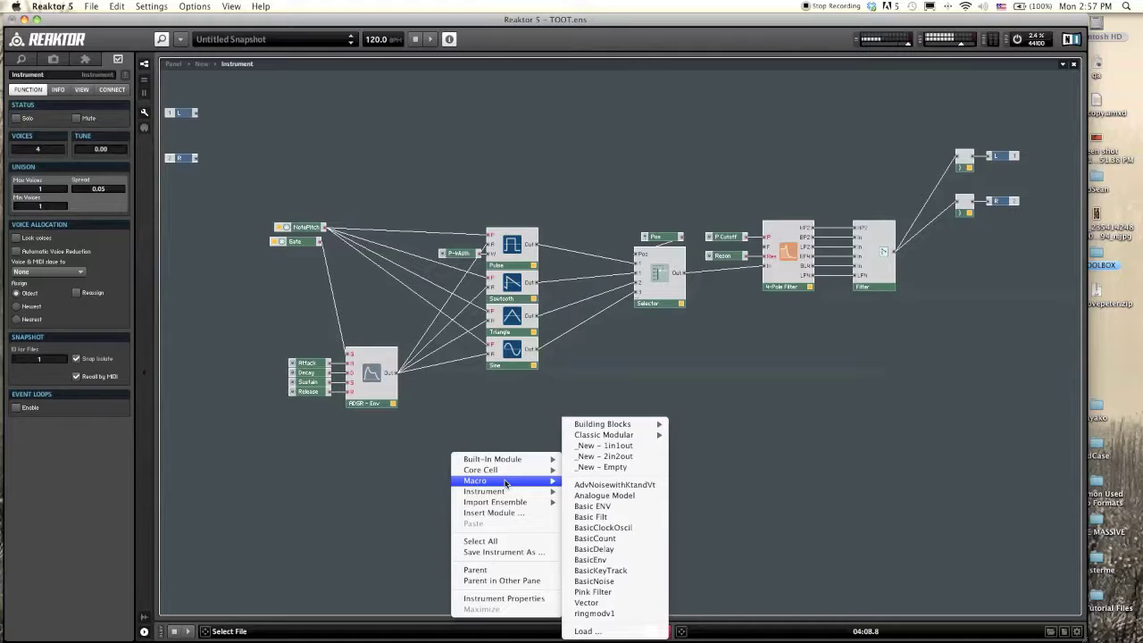
Step: Add a new 1in1out macro below the envelope and show its structure in the other pane
{"action": "left_click", "coordinate": [628, 445]}
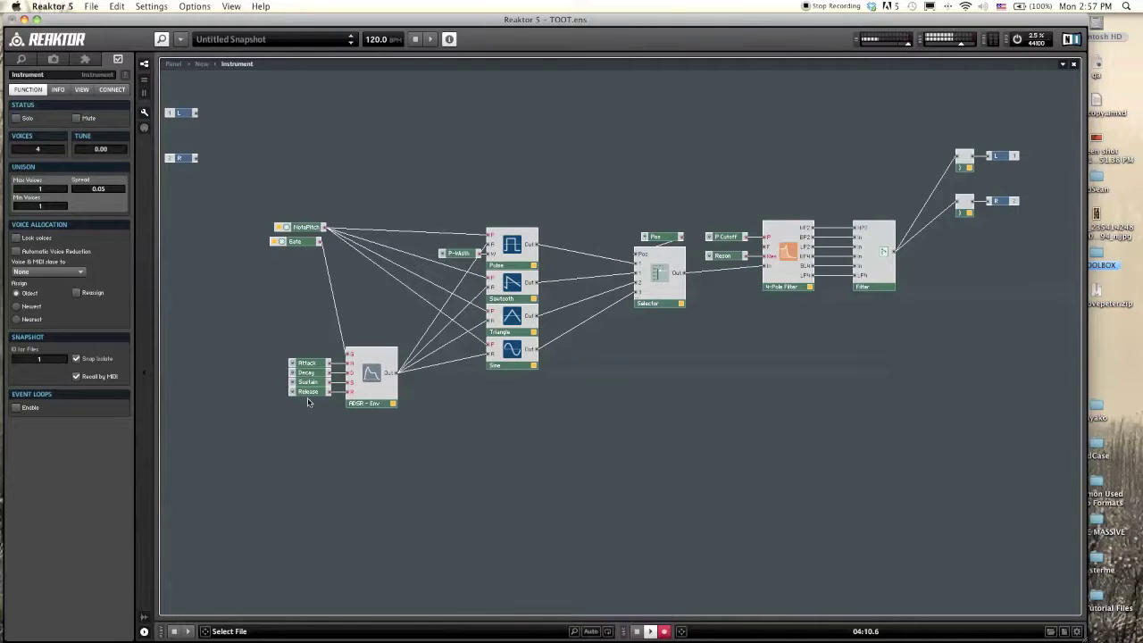
{"action": "left_click_drag", "start_coordinate": [453, 464], "coordinate": [365, 454]}
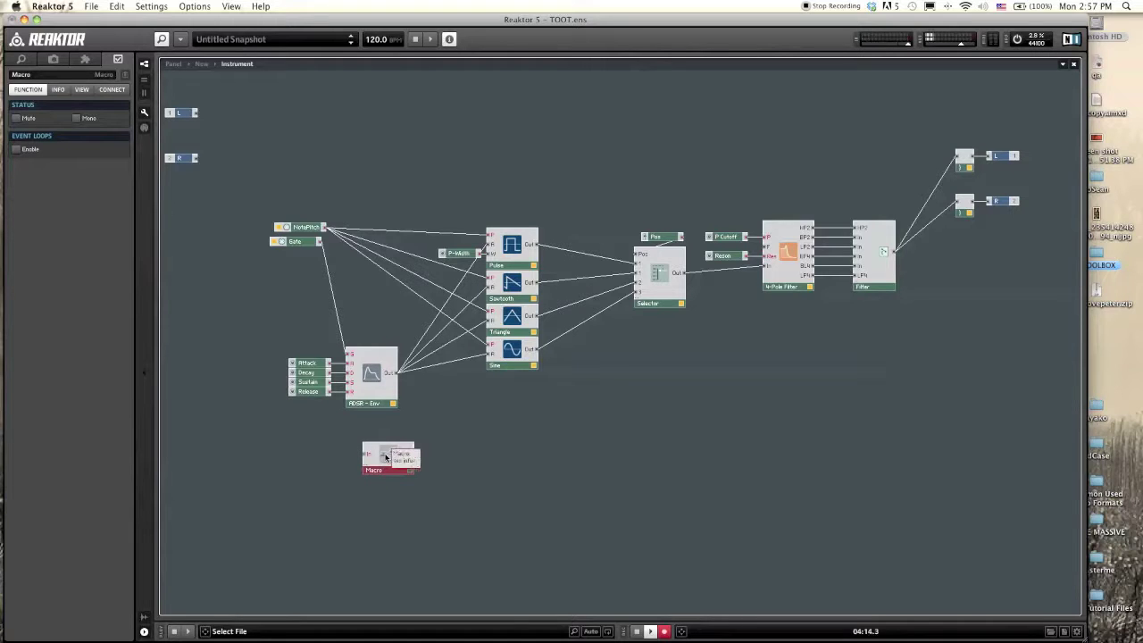
{"action": "right_click", "coordinate": [386, 457]}
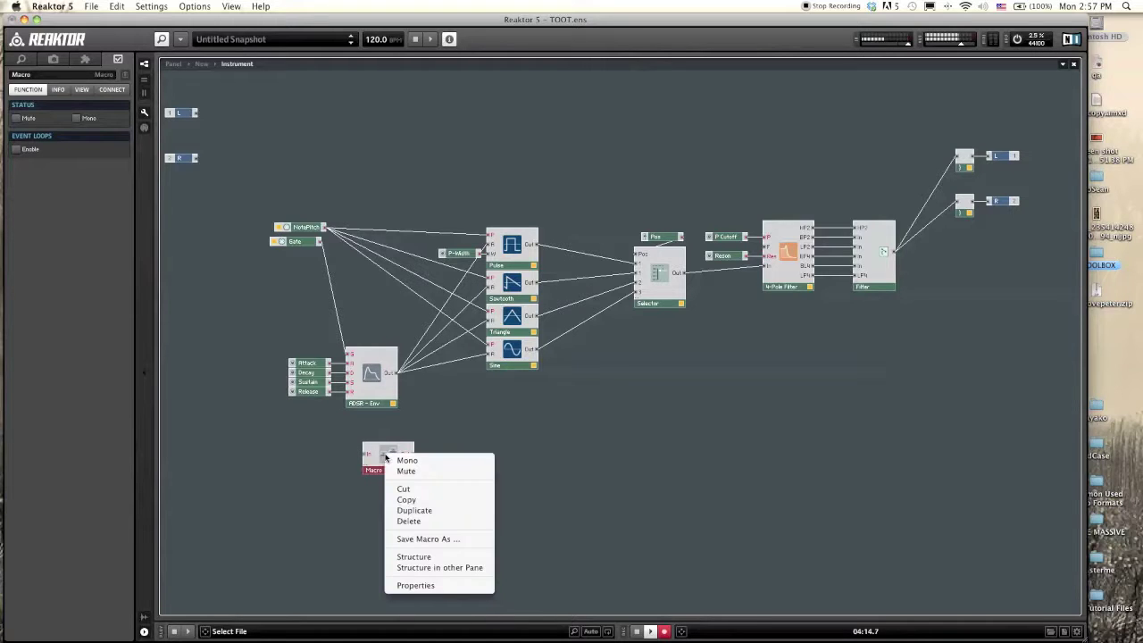
{"action": "left_click", "coordinate": [471, 573]}
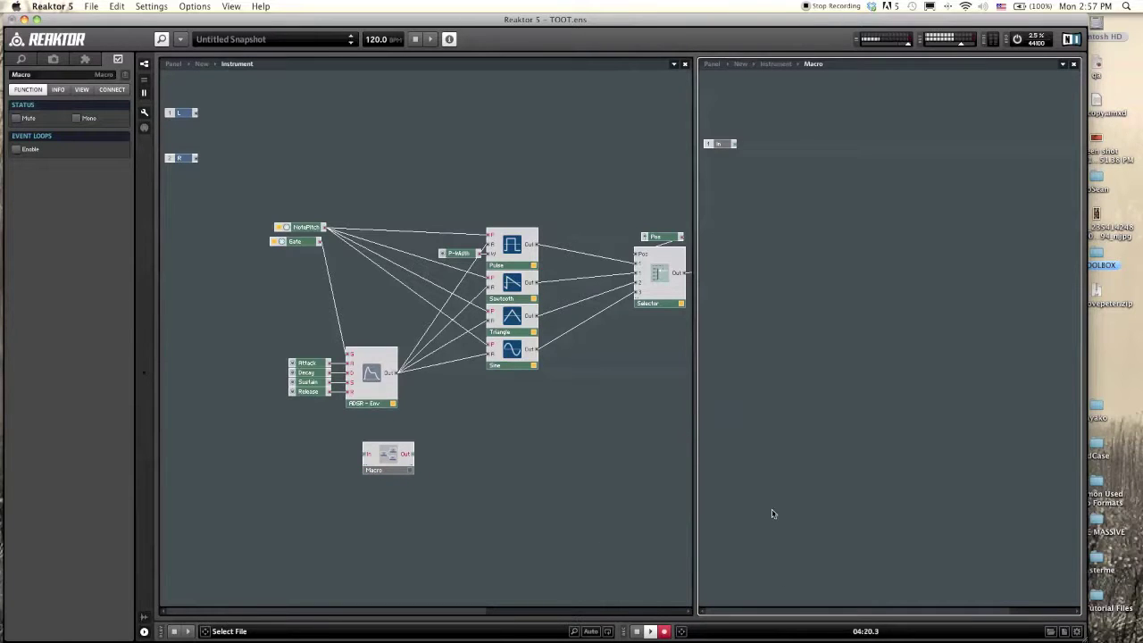
{"action": "left_click_drag", "start_coordinate": [697, 368], "coordinate": [679, 369]}
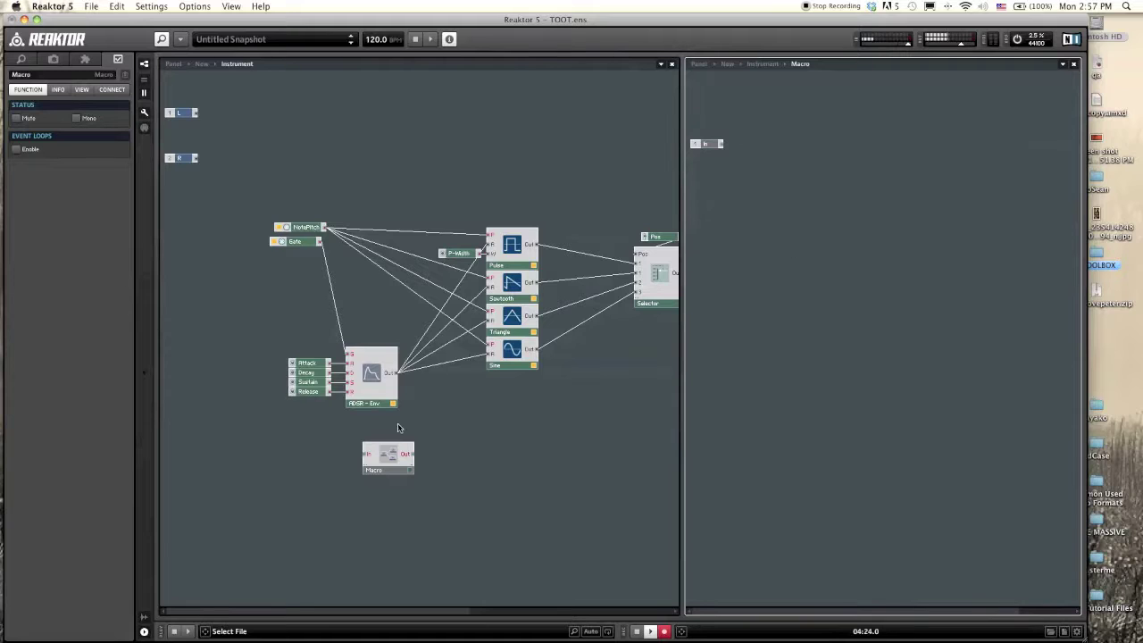
Step: Cut the ADSR - Env and its four knobs and paste them inside the macro
{"action": "left_click_drag", "start_coordinate": [189, 327], "coordinate": [427, 418]}
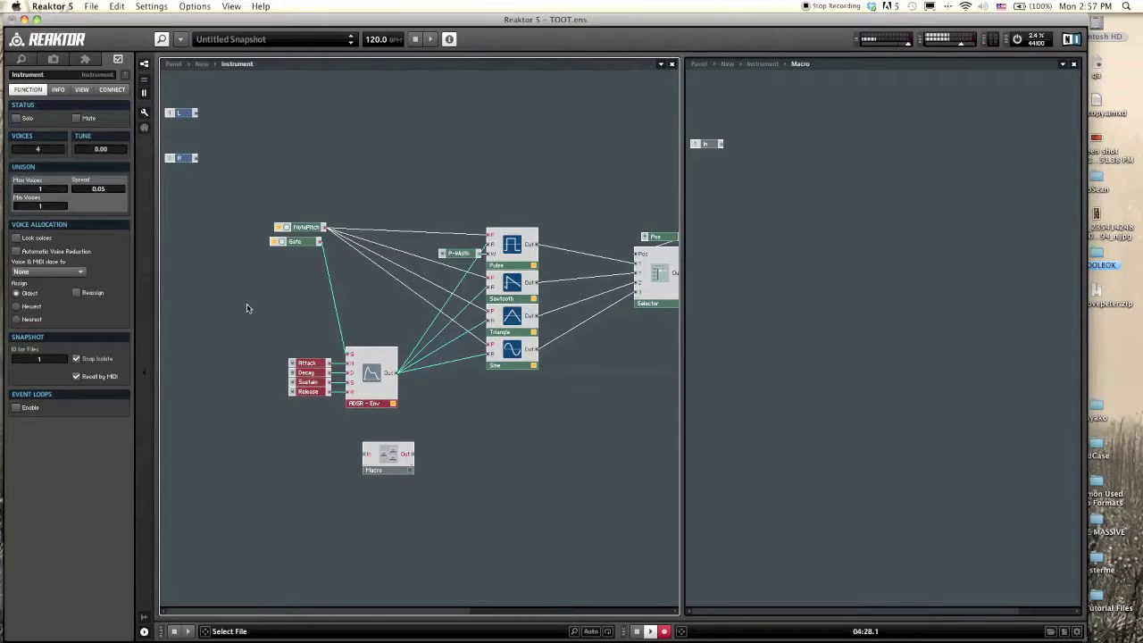
{"action": "right_click", "coordinate": [376, 400]}
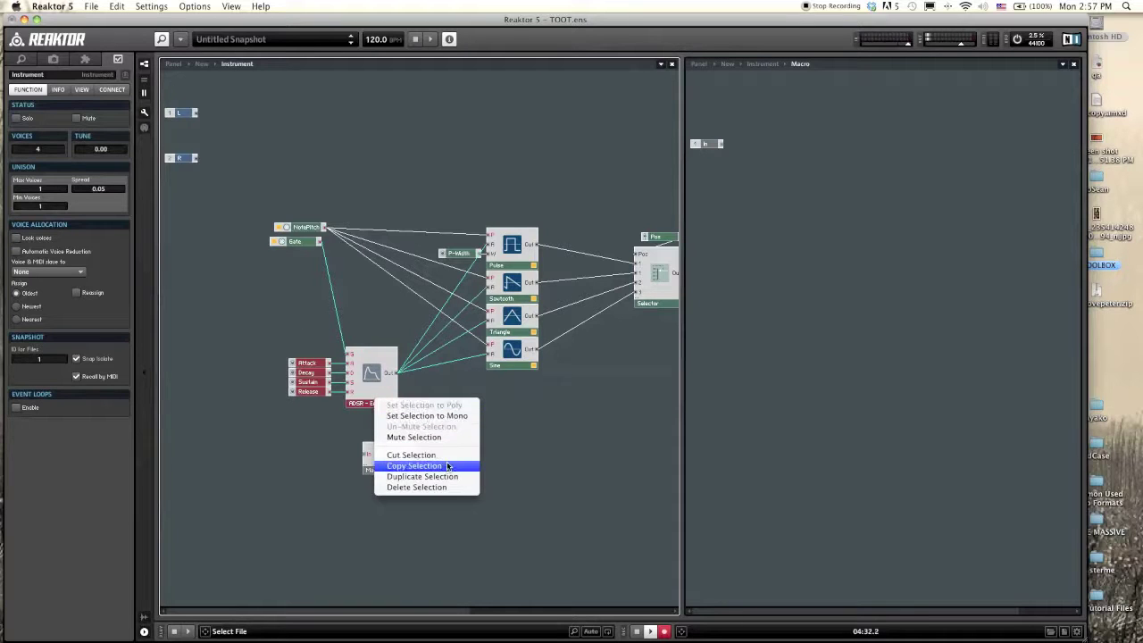
{"action": "left_click", "coordinate": [446, 456]}
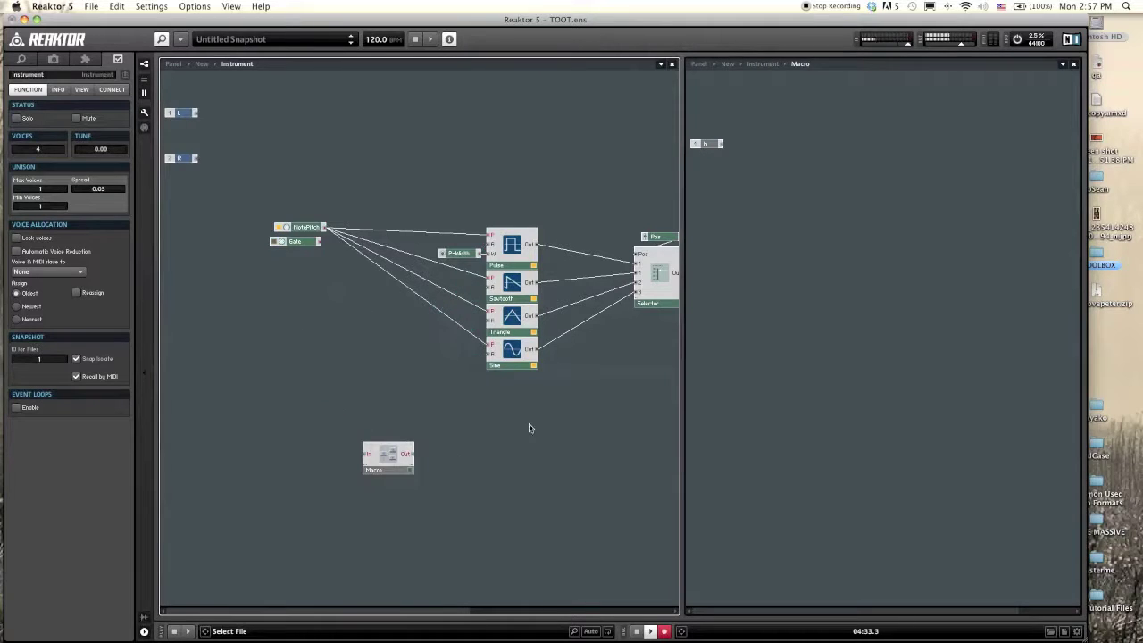
{"action": "right_click", "coordinate": [812, 268]}
{"action": "left_click", "coordinate": [748, 265]}
{"action": "key", "text": "super+v"}
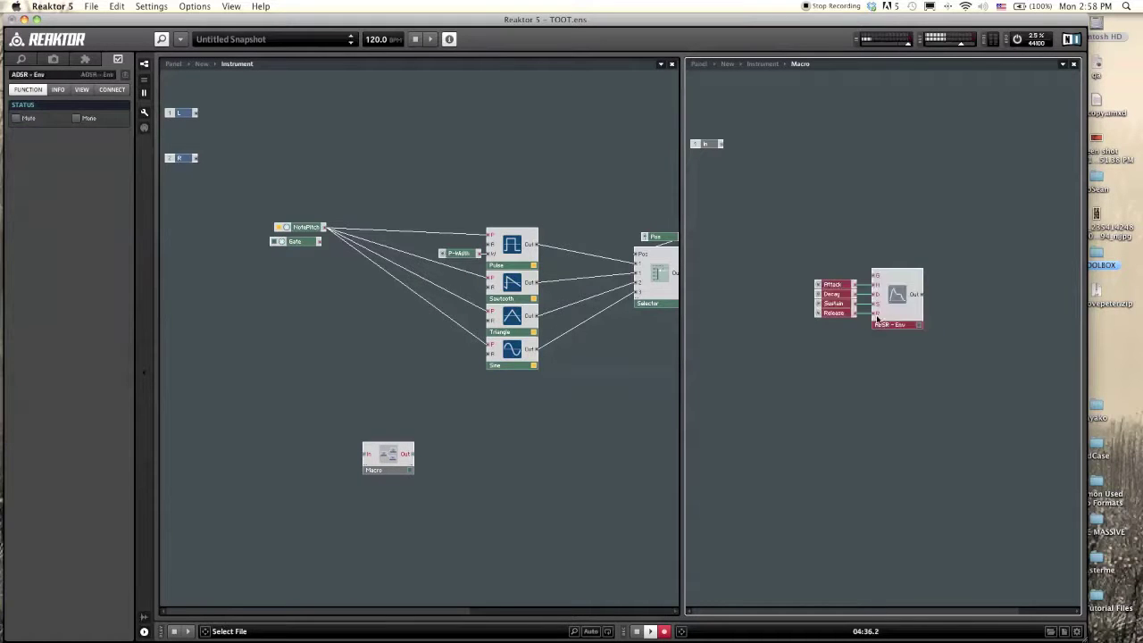
{"action": "left_click_drag", "start_coordinate": [883, 323], "coordinate": [903, 281]}
{"action": "left_click_drag", "start_coordinate": [395, 448], "coordinate": [403, 362]}
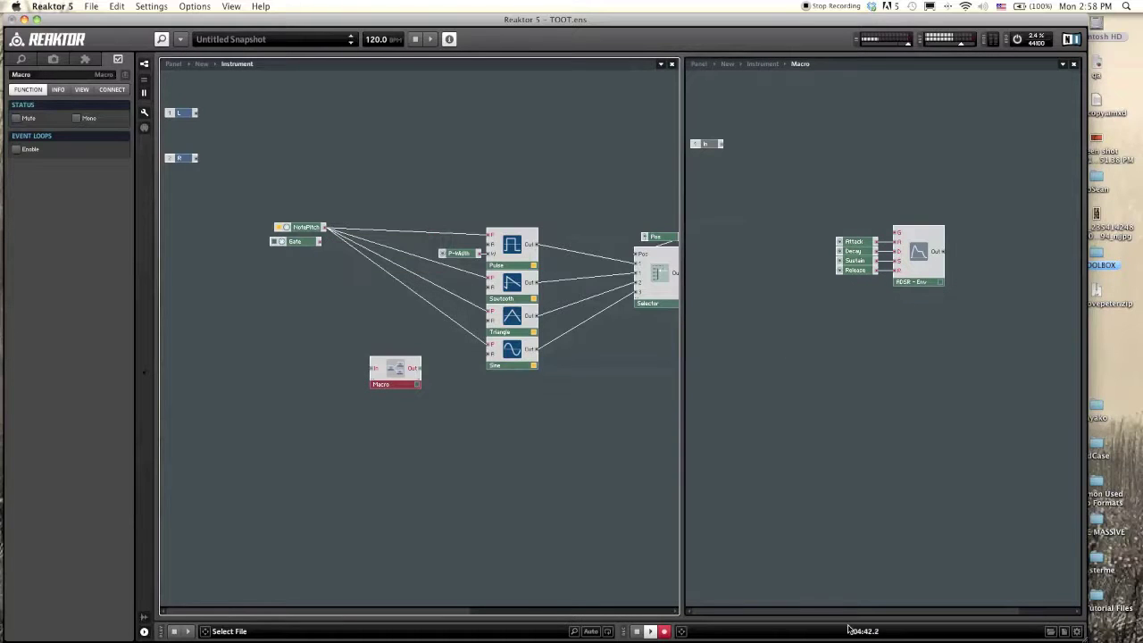
Step: Inside the macro, wire In to the ADSR gate and ADSR Out to Out, with Gate feeding the macro
{"action": "scroll", "coordinate": [1004, 596], "scroll_direction": "right", "scroll_amount": 3}
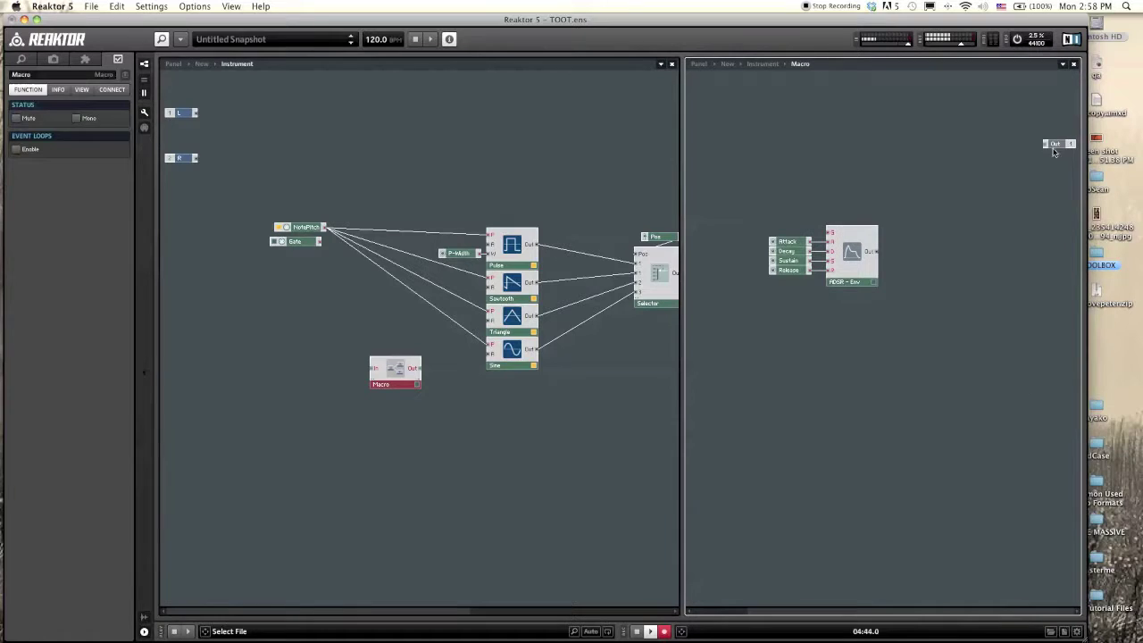
{"action": "left_click_drag", "start_coordinate": [1055, 144], "coordinate": [941, 251]}
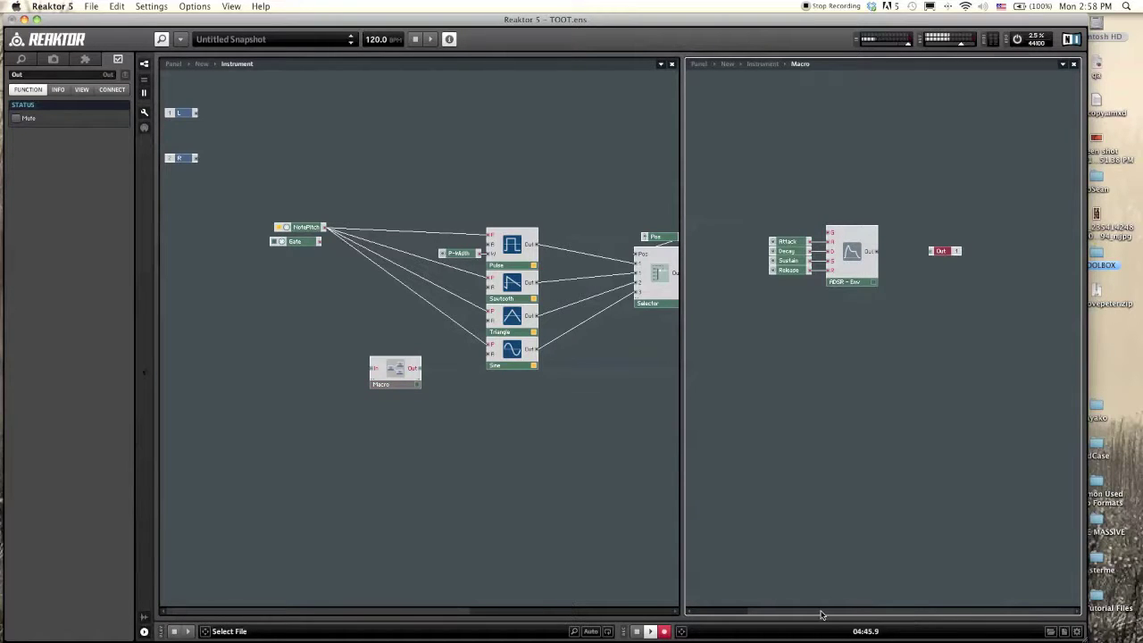
{"action": "scroll", "coordinate": [753, 614], "scroll_direction": "left", "scroll_amount": 3}
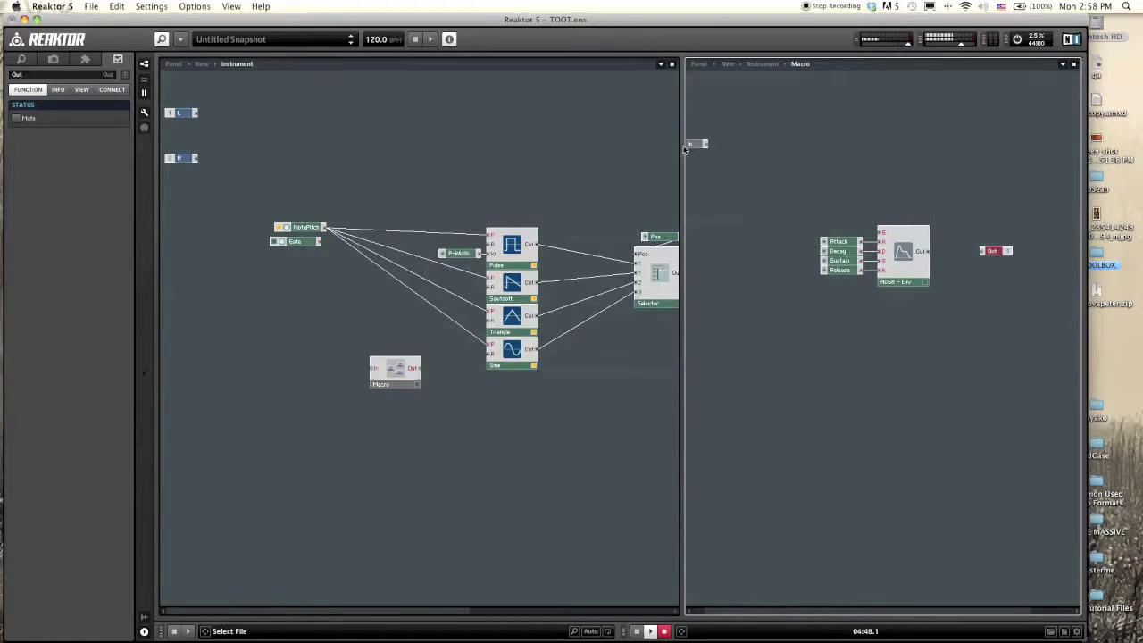
{"action": "left_click_drag", "start_coordinate": [693, 143], "coordinate": [816, 220]}
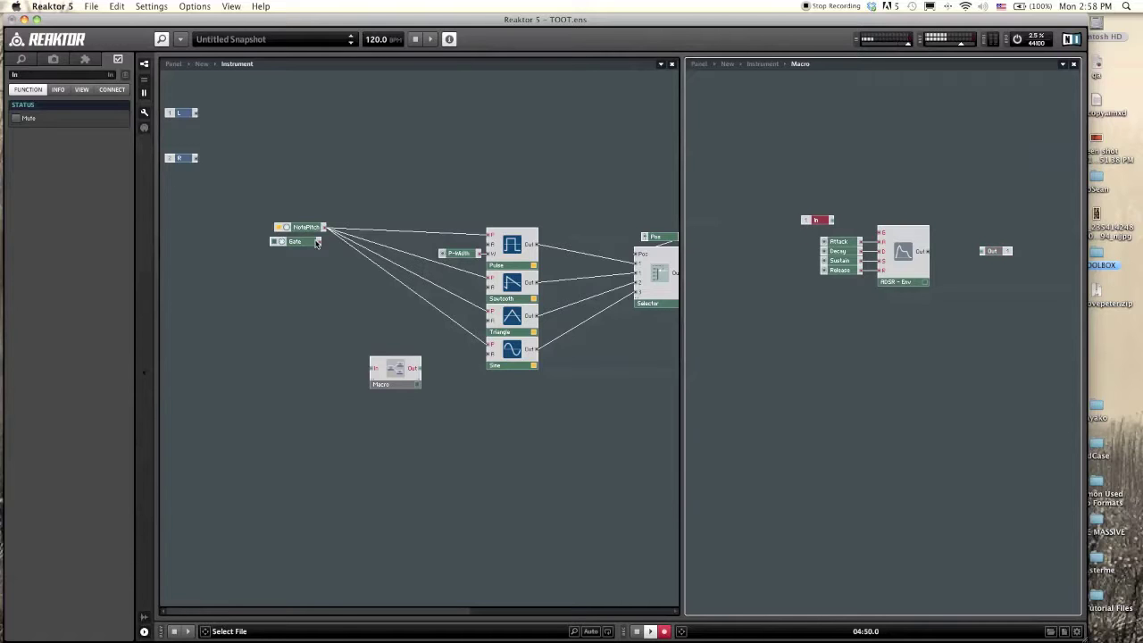
{"action": "left_click_drag", "start_coordinate": [320, 242], "coordinate": [378, 373]}
{"action": "left_click", "coordinate": [378, 373]}
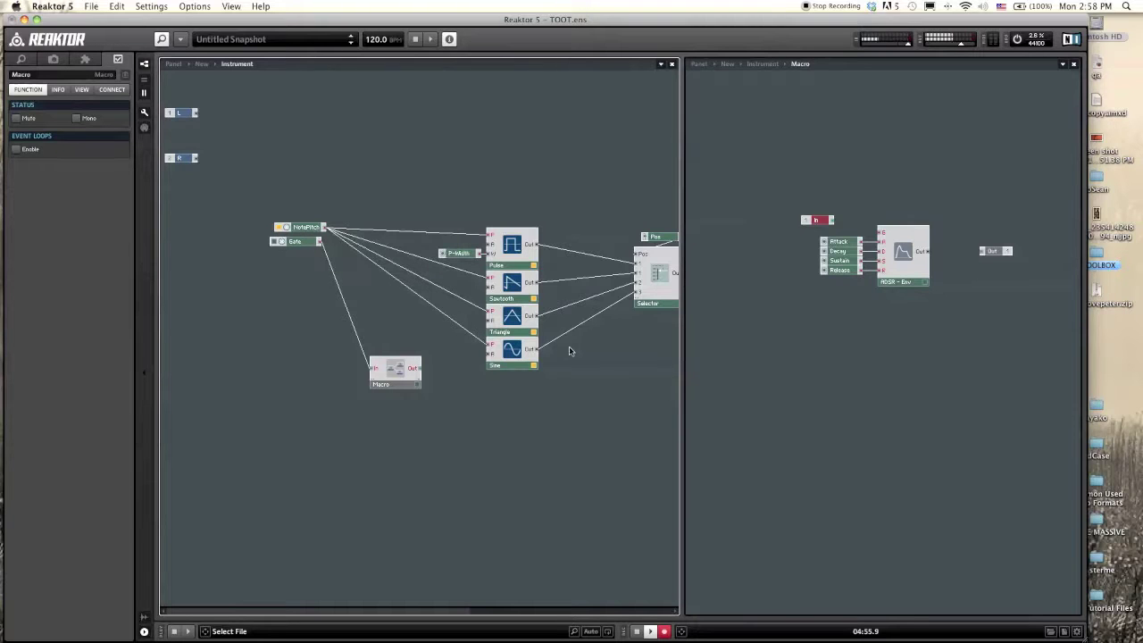
{"action": "left_click_drag", "start_coordinate": [832, 221], "coordinate": [886, 236]}
{"action": "left_click_drag", "start_coordinate": [815, 222], "coordinate": [844, 233]}
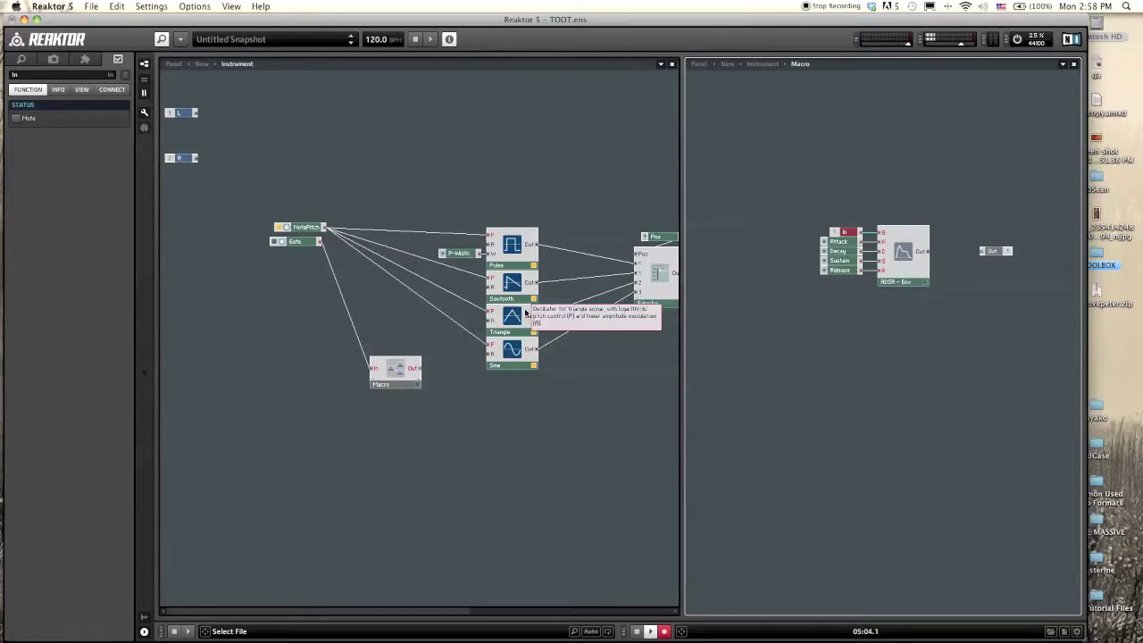
{"action": "left_click_drag", "start_coordinate": [929, 255], "coordinate": [983, 251]}
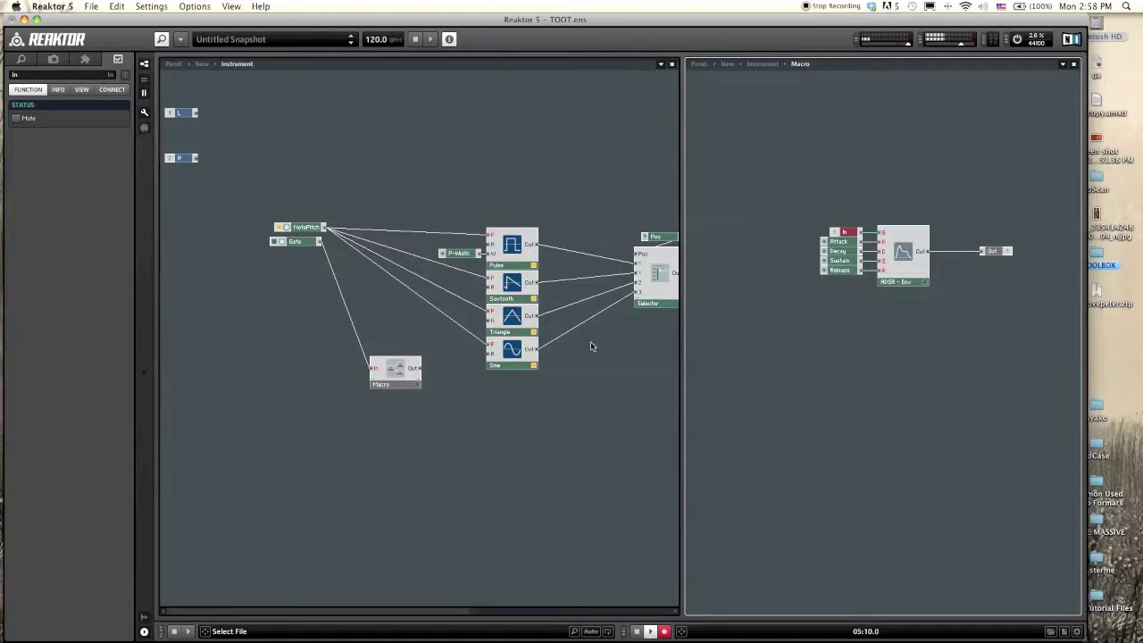
Step: Connect the macro output to the Pulse, Sawtooth, Triangle and Sine oscillators
{"action": "left_click_drag", "start_coordinate": [416, 368], "coordinate": [488, 247]}
{"action": "left_click_drag", "start_coordinate": [419, 368], "coordinate": [492, 289]}
{"action": "left_click_drag", "start_coordinate": [419, 368], "coordinate": [488, 319]}
{"action": "left_click_drag", "start_coordinate": [420, 368], "coordinate": [488, 354]}
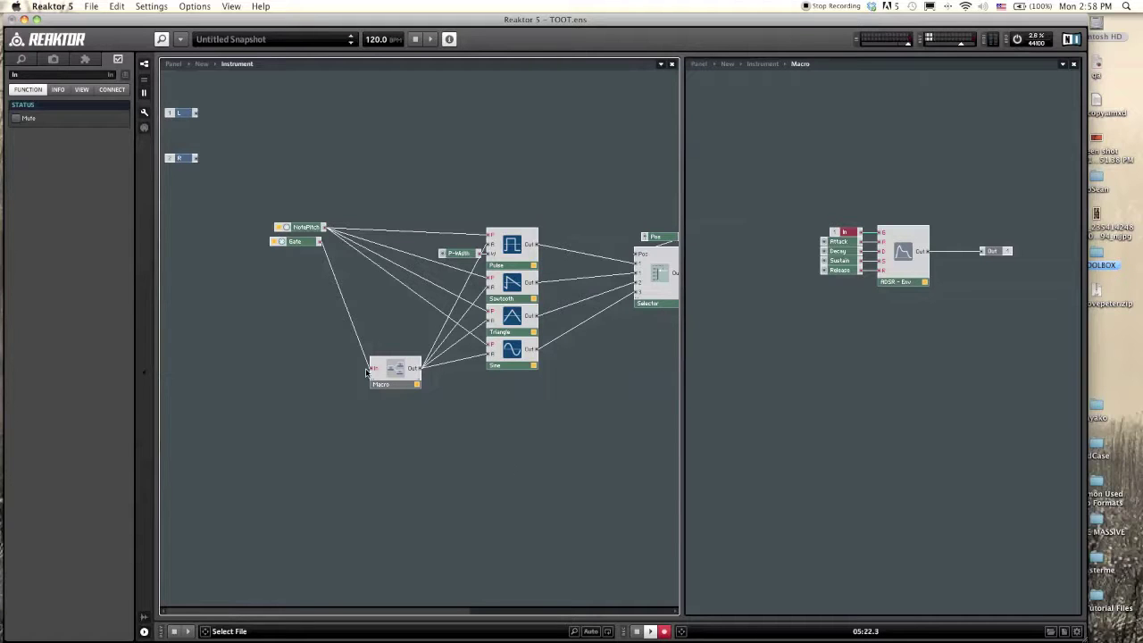
Step: Move the macro up beside the oscillators and rename it BasicEnv
{"action": "left_click_drag", "start_coordinate": [393, 373], "coordinate": [396, 317]}
{"action": "left_click", "coordinate": [400, 342]}
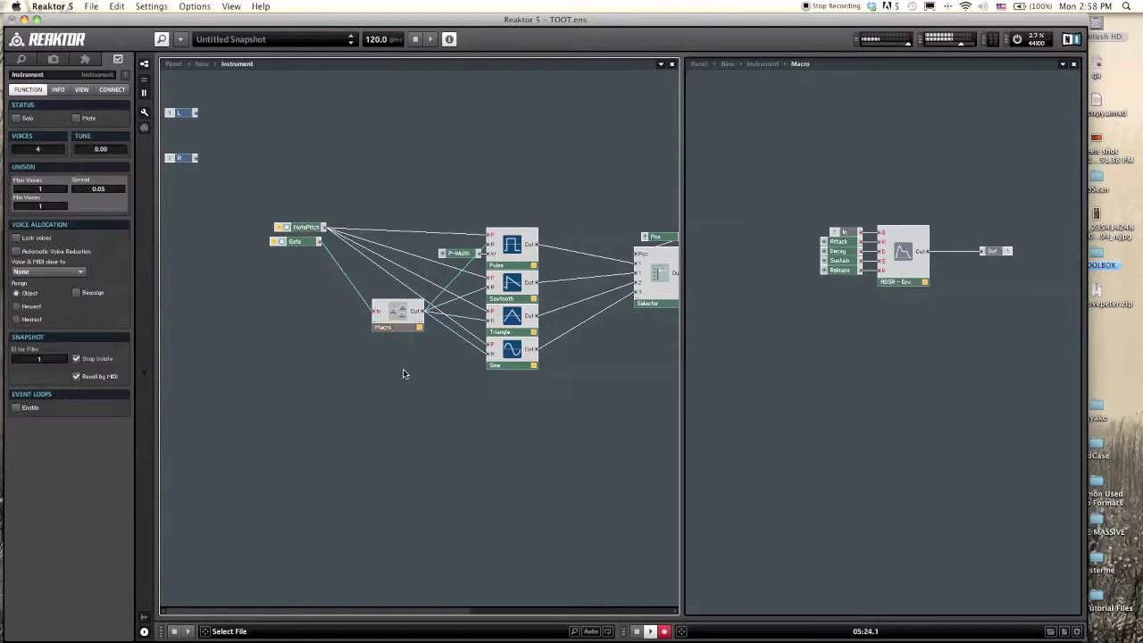
{"action": "left_click", "coordinate": [389, 327]}
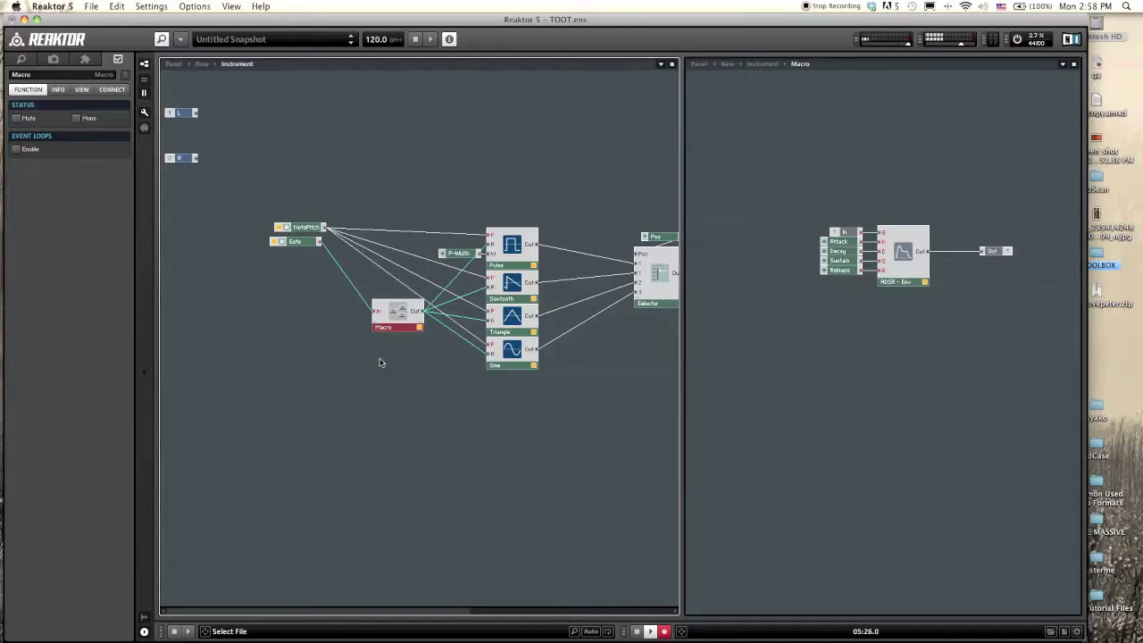
{"action": "left_click", "coordinate": [52, 78]}
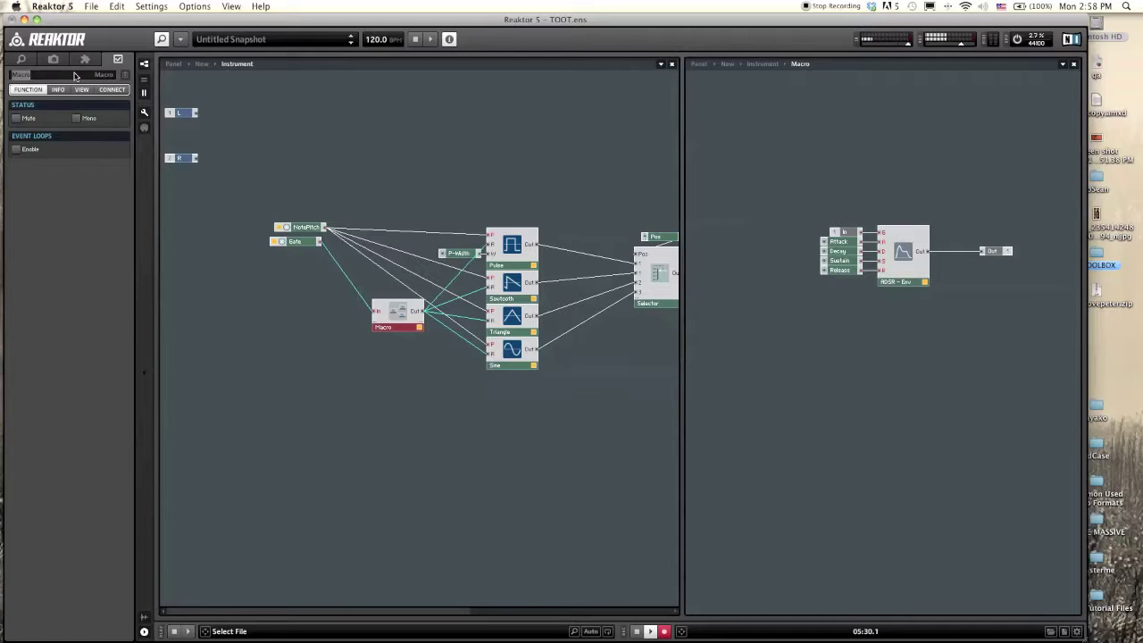
{"action": "type", "text": "BasicEnv"}
{"action": "key", "text": "Return"}
{"action": "left_click", "coordinate": [337, 280]}
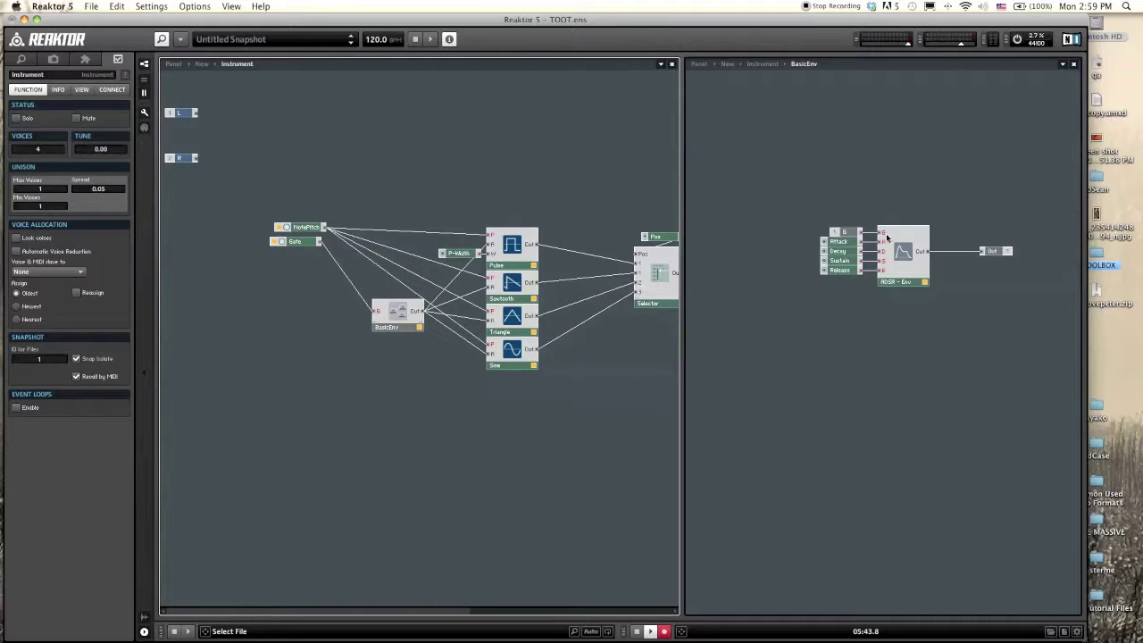
Step: Move the Gate module directly beside BasicEnv
{"action": "left_click_drag", "start_coordinate": [311, 241], "coordinate": [394, 315]}
{"action": "left_click", "coordinate": [376, 362]}
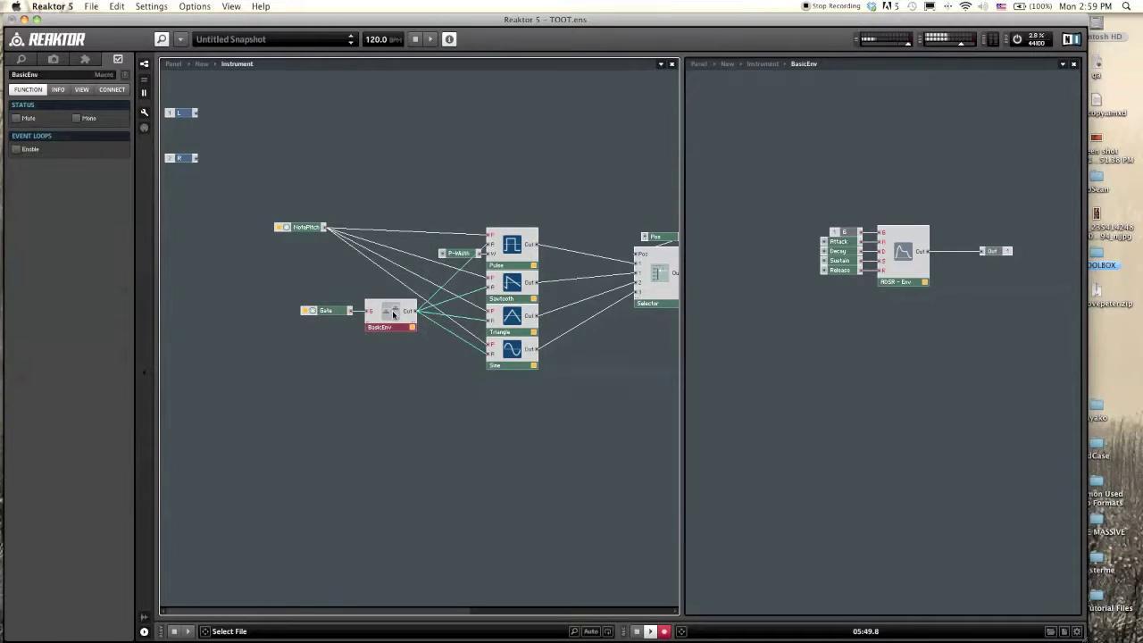
{"action": "left_click", "coordinate": [401, 361]}
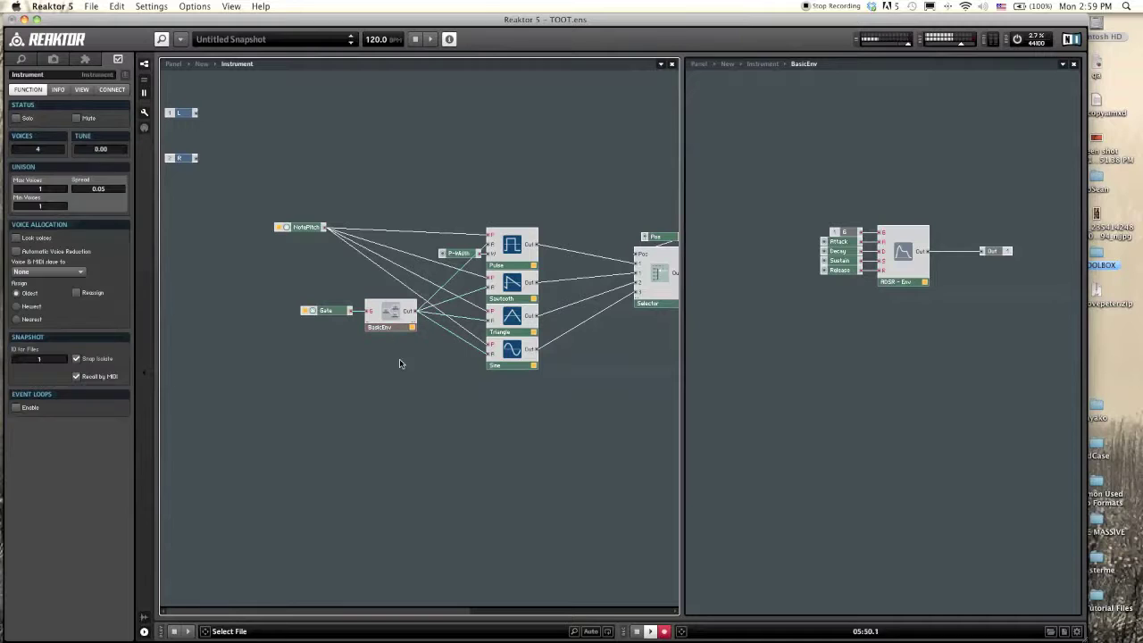
Step: Save the BasicEnv macro as BasicEnv101 in the Ensembles folder
{"action": "right_click", "coordinate": [397, 315]}
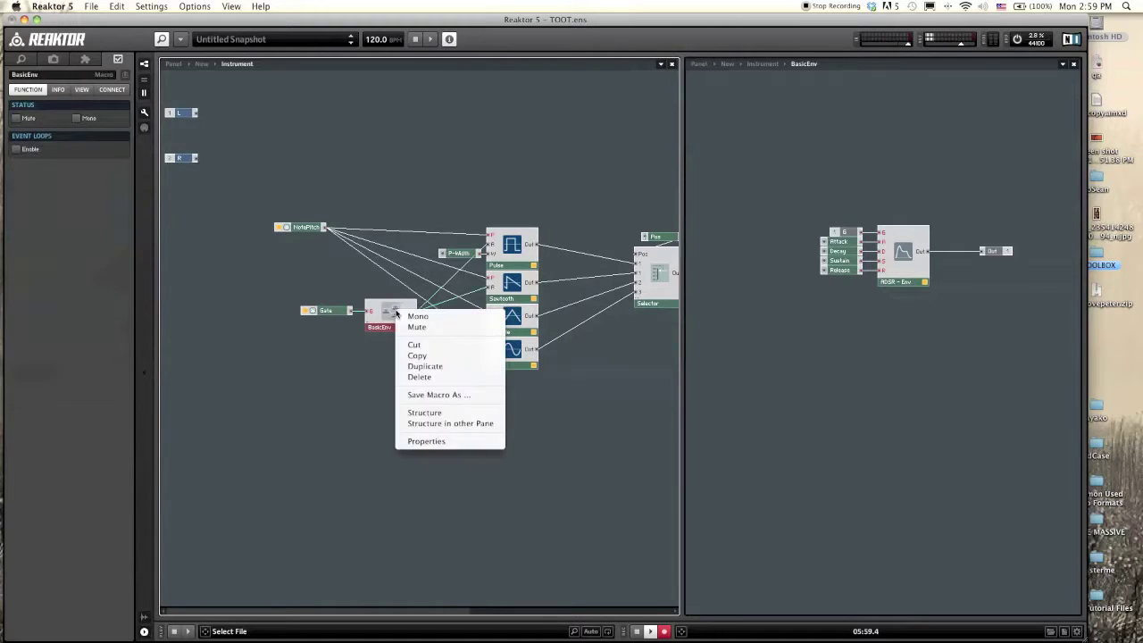
{"action": "left_click", "coordinate": [438, 395]}
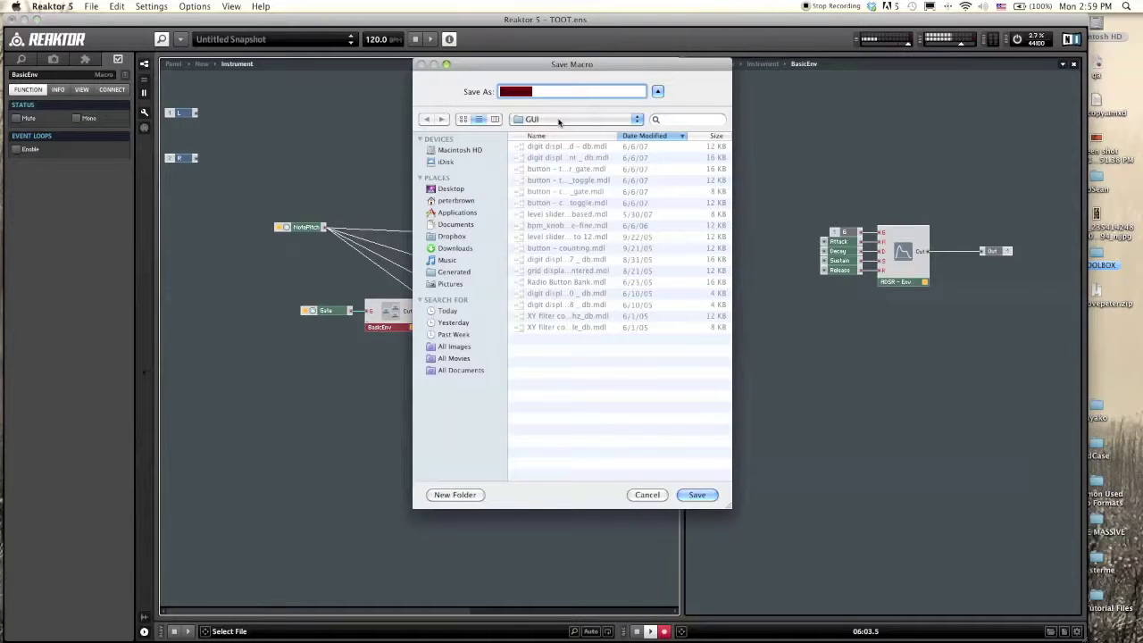
{"action": "left_click", "coordinate": [557, 119]}
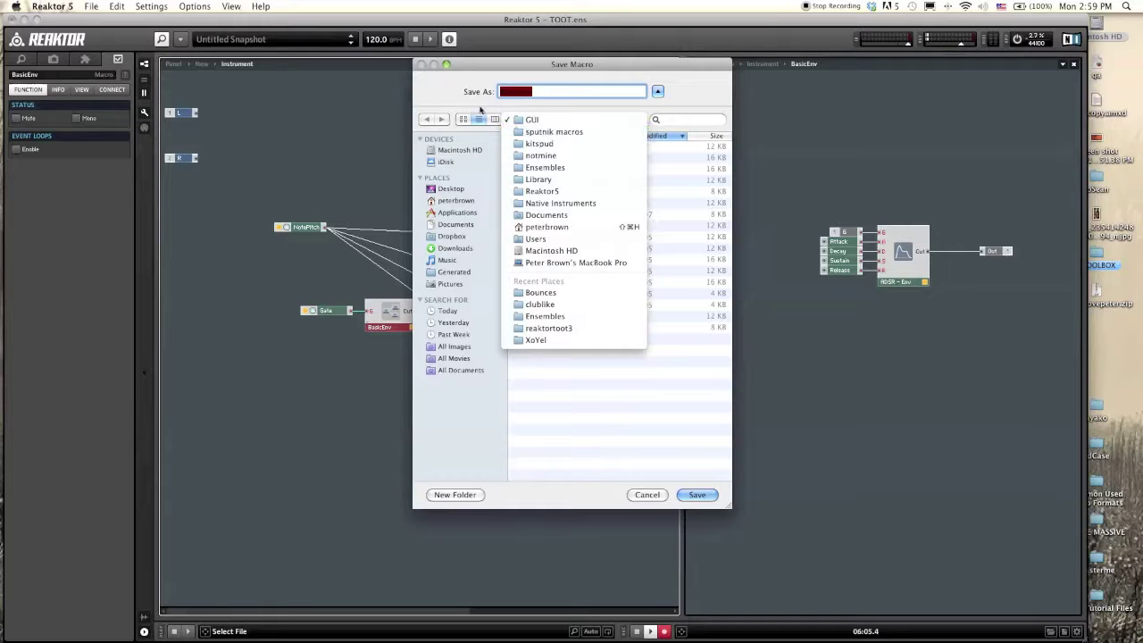
{"action": "left_click", "coordinate": [550, 167]}
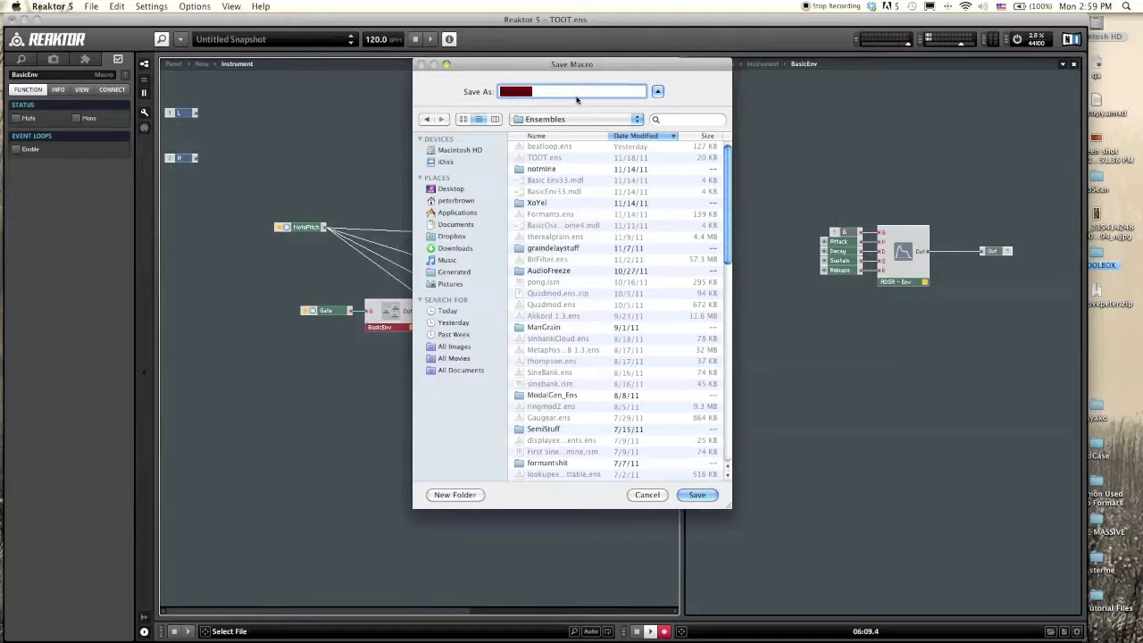
{"action": "left_click", "coordinate": [570, 92]}
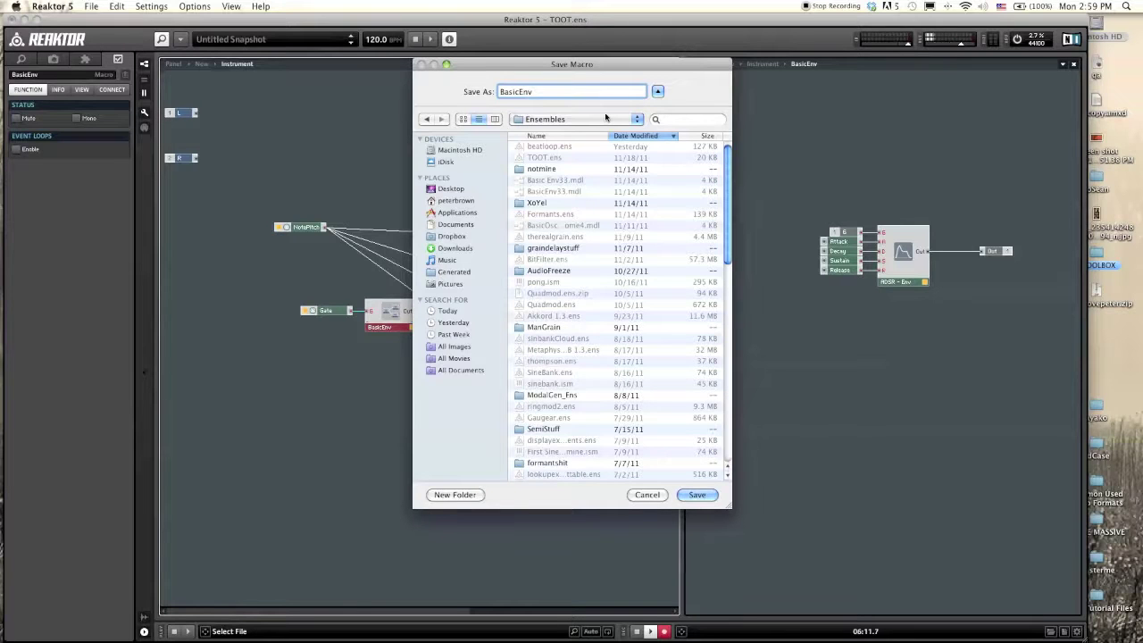
{"action": "type", "text": "101"}
{"action": "key", "text": "Return"}
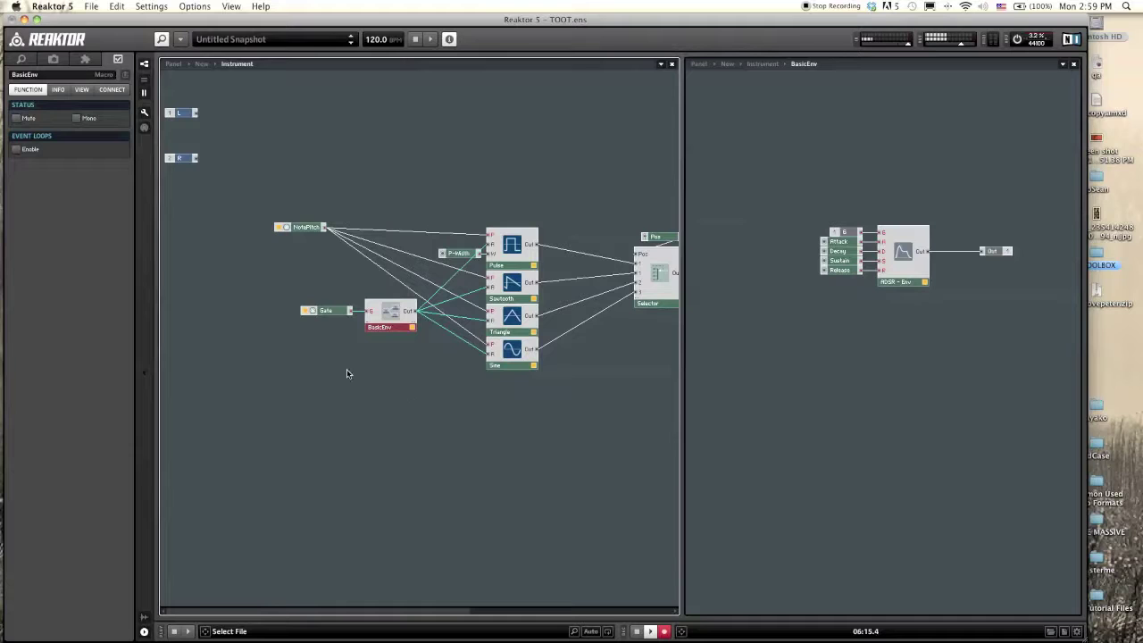
Step: Load BasicEnv101.mdl as a macro to verify it, then delete the extra copy
{"action": "right_click", "coordinate": [310, 422]}
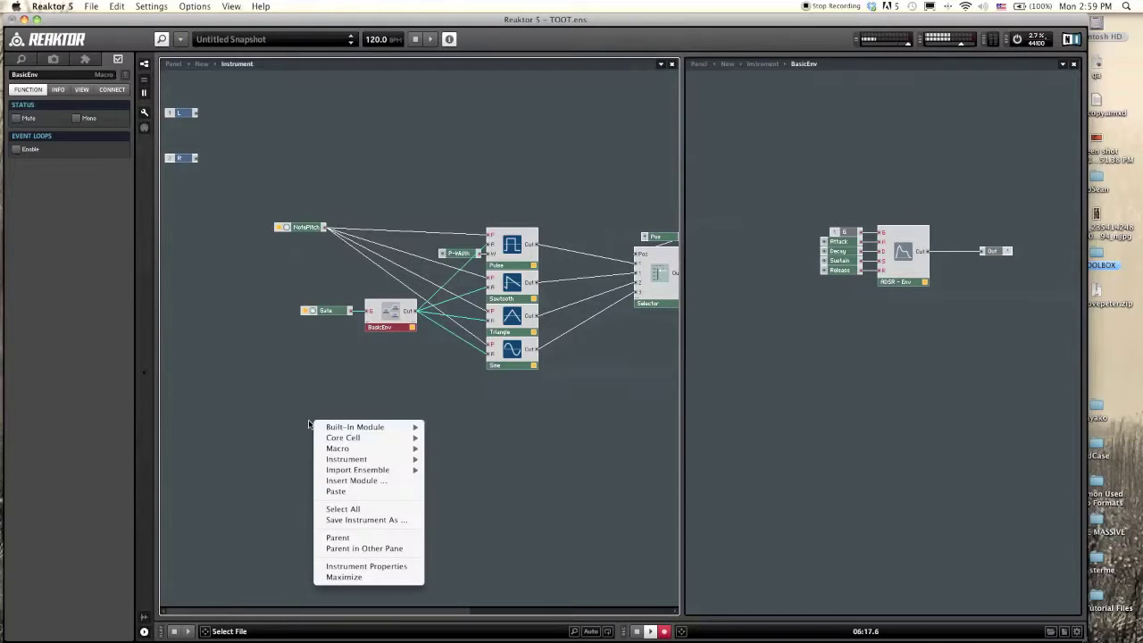
{"action": "mouse_move", "coordinate": [368, 449]}
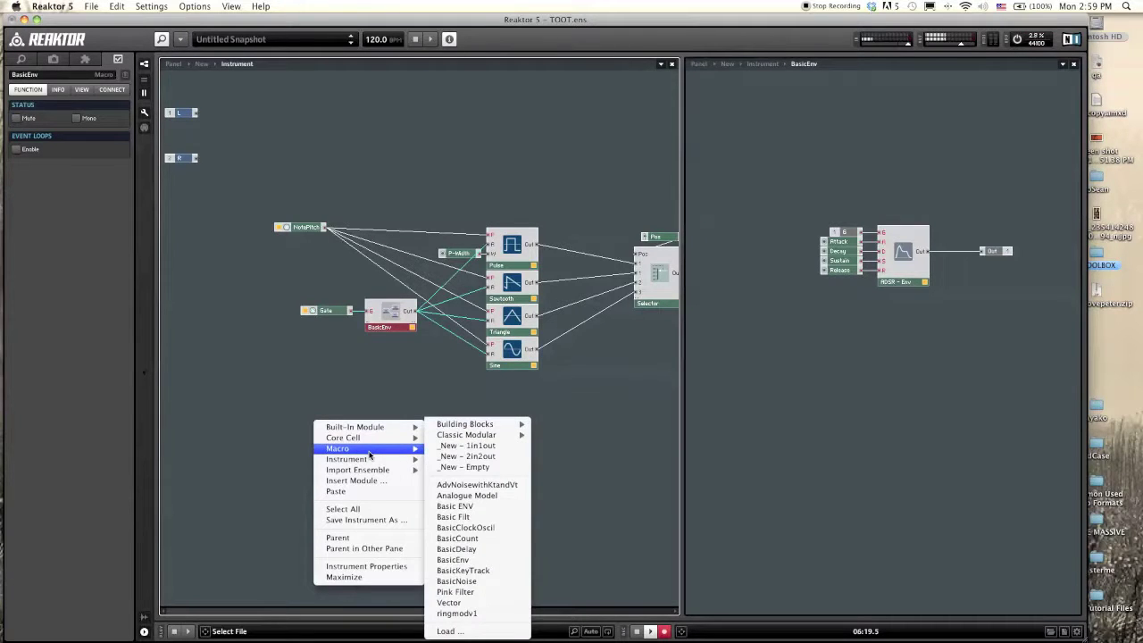
{"action": "left_click", "coordinate": [479, 633]}
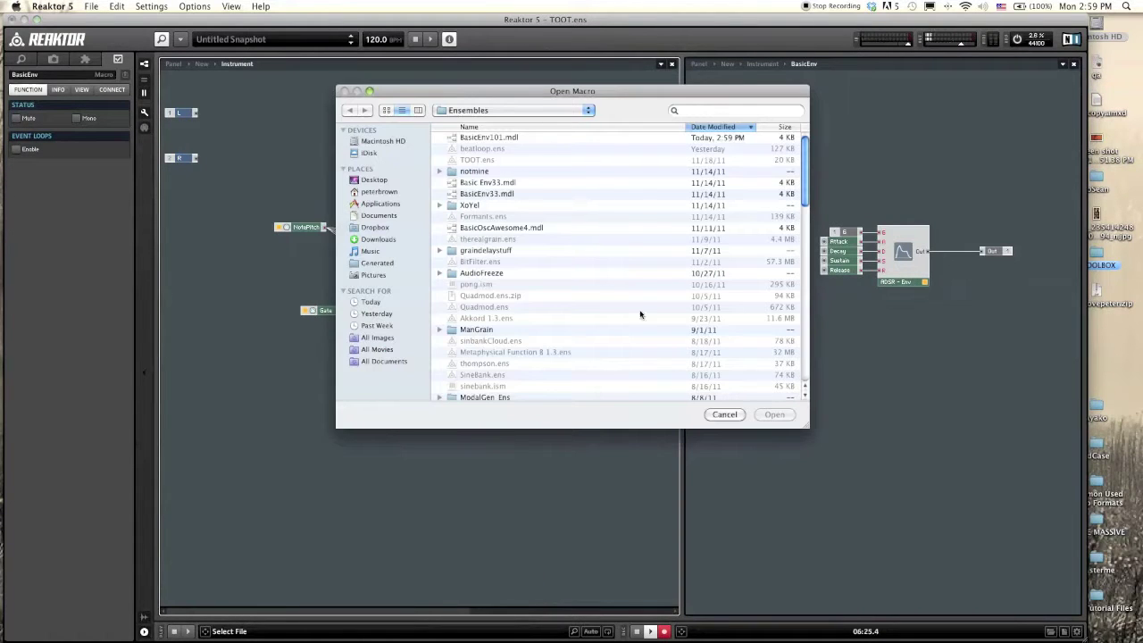
{"action": "left_click", "coordinate": [521, 138]}
{"action": "double_click", "coordinate": [529, 137]}
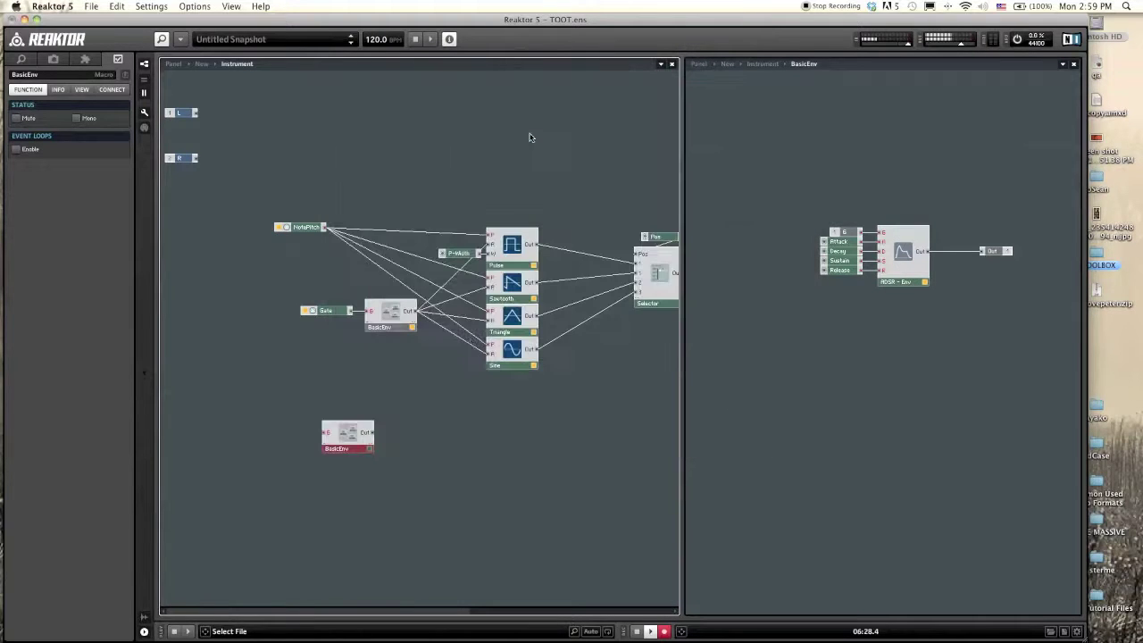
{"action": "double_click", "coordinate": [351, 432]}
{"action": "double_click", "coordinate": [370, 356]}
{"action": "left_click", "coordinate": [449, 536]}
{"action": "left_click", "coordinate": [335, 436]}
{"action": "key", "text": "Delete"}
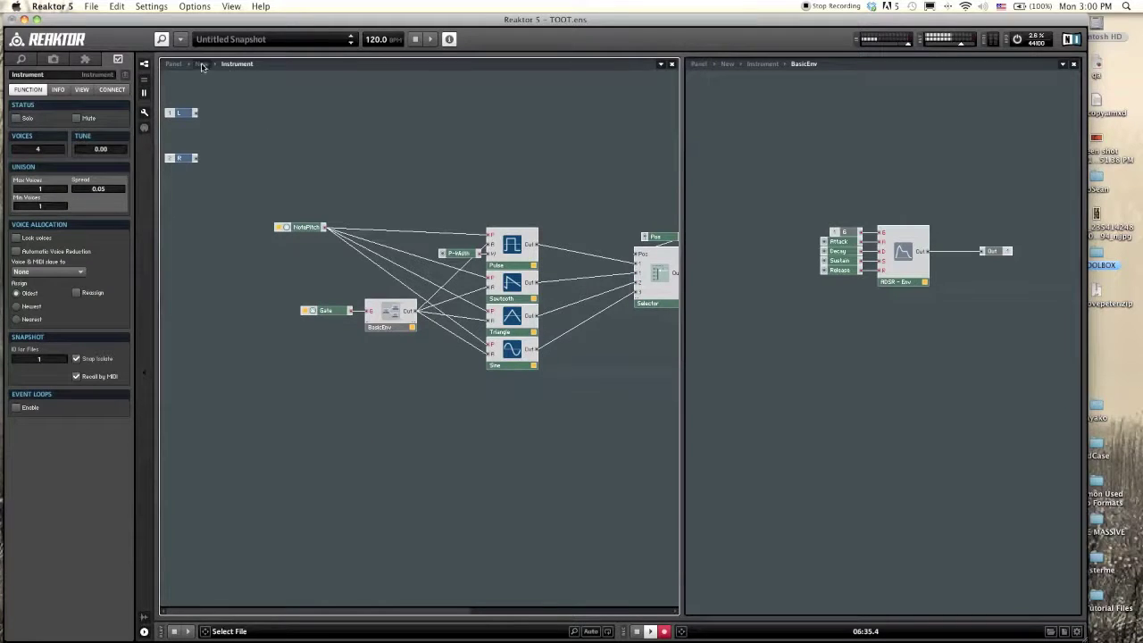
Step: On the instrument panel, nudge the BasicEnv knobs and select the whole BasicEnv group
{"action": "left_click", "coordinate": [173, 63]}
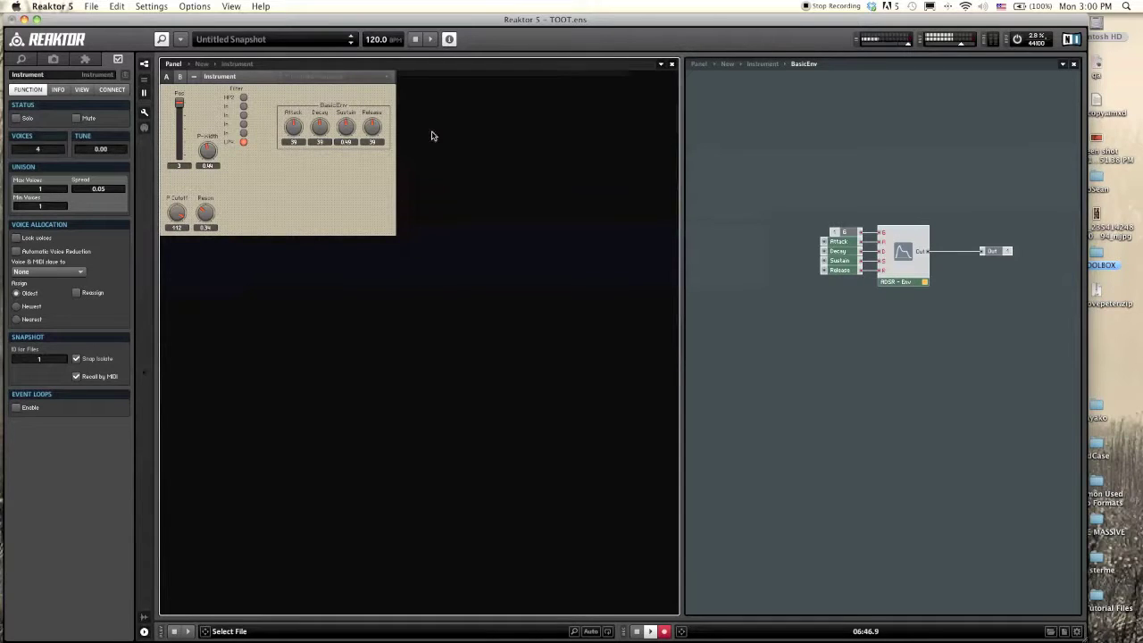
{"action": "left_click", "coordinate": [293, 125]}
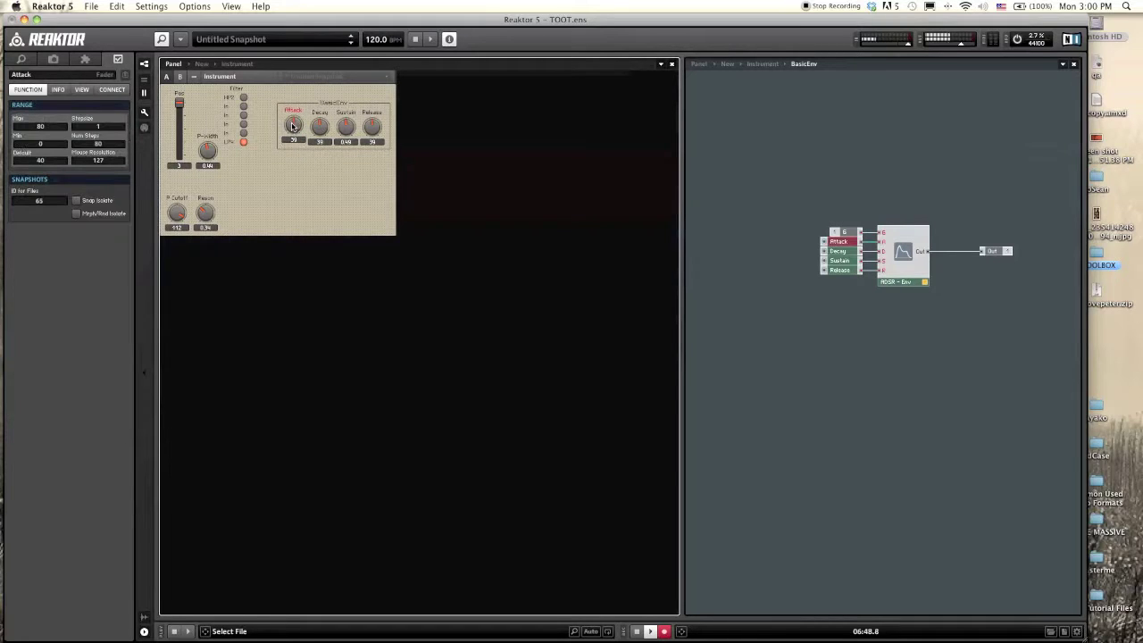
{"action": "left_click_drag", "start_coordinate": [293, 125], "coordinate": [294, 130]}
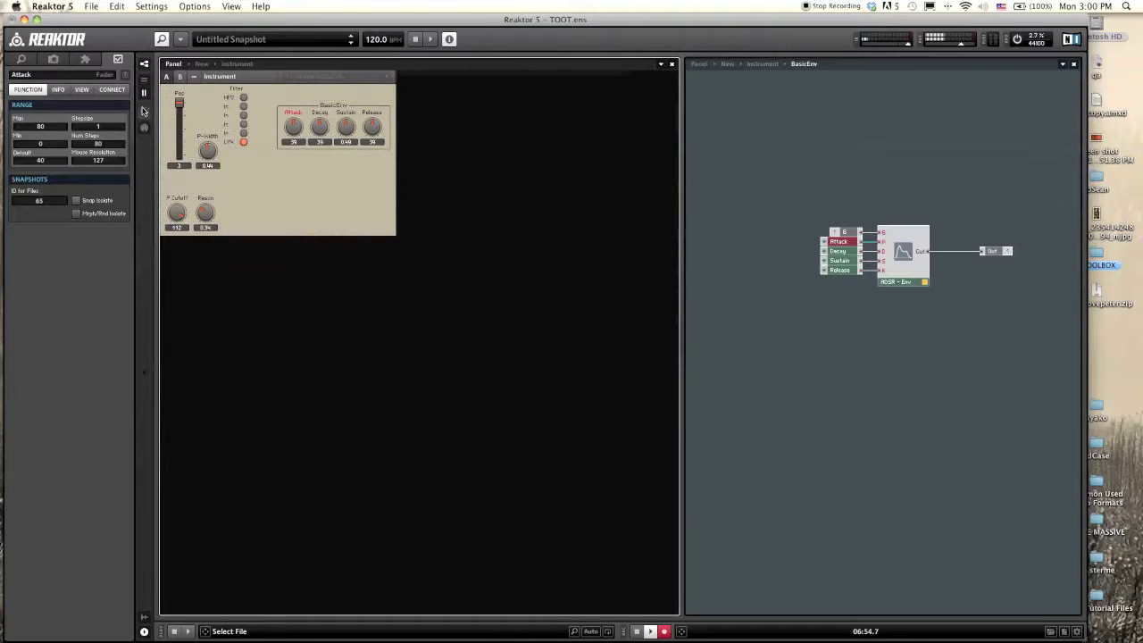
{"action": "left_click", "coordinate": [344, 107]}
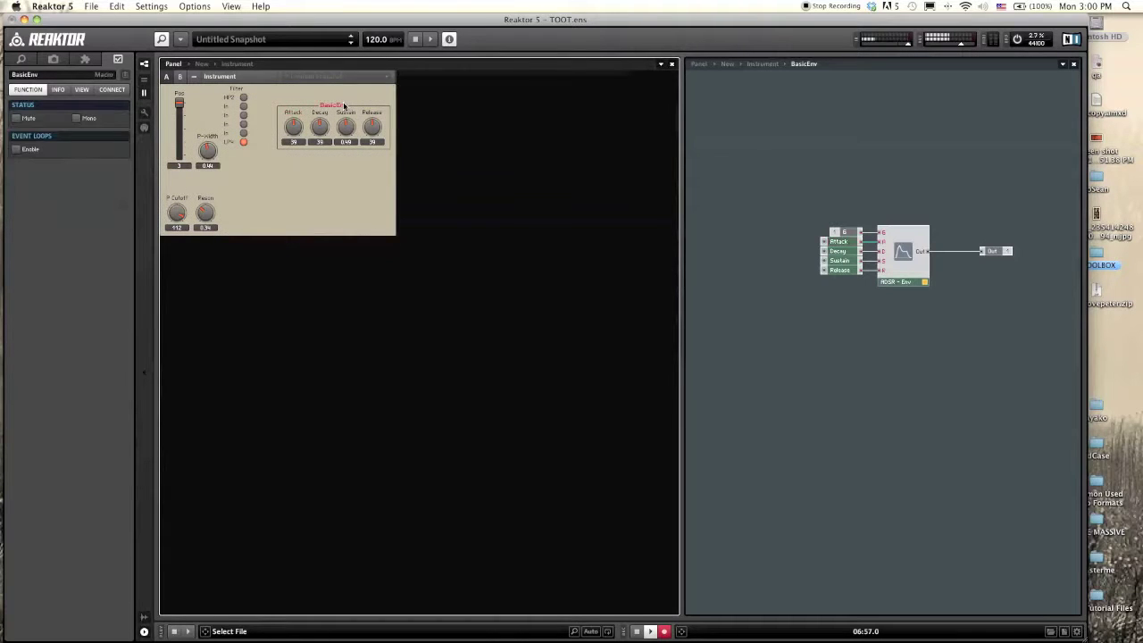
Step: Set the BasicEnv group's frame style to Line Frame after trying 3D
{"action": "left_click", "coordinate": [81, 90]}
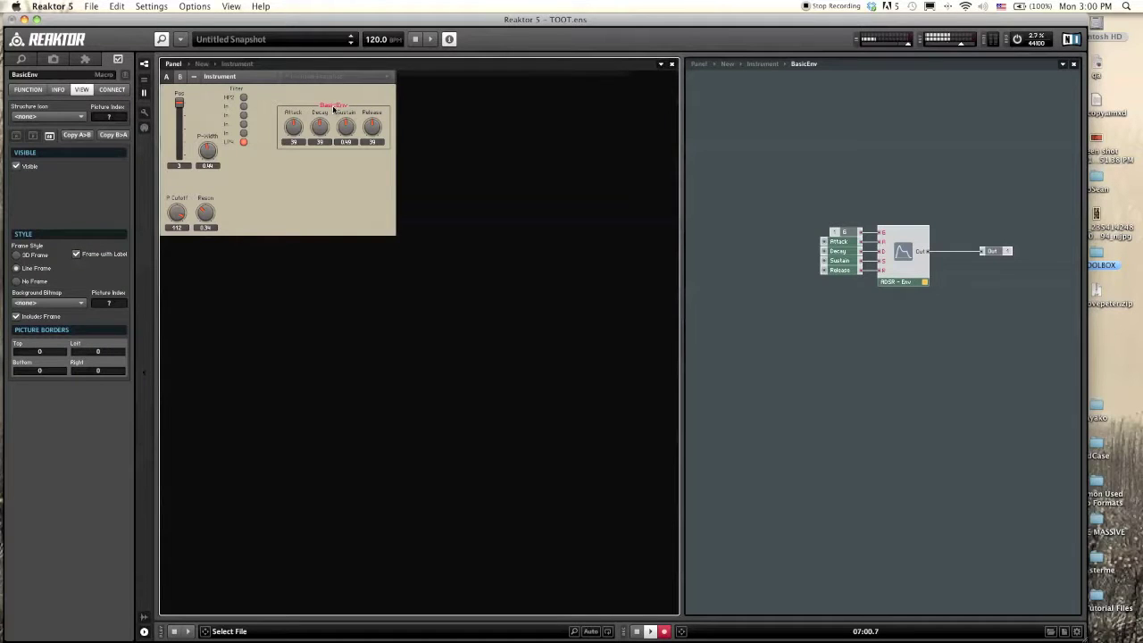
{"action": "left_click", "coordinate": [18, 286]}
{"action": "left_click", "coordinate": [17, 281]}
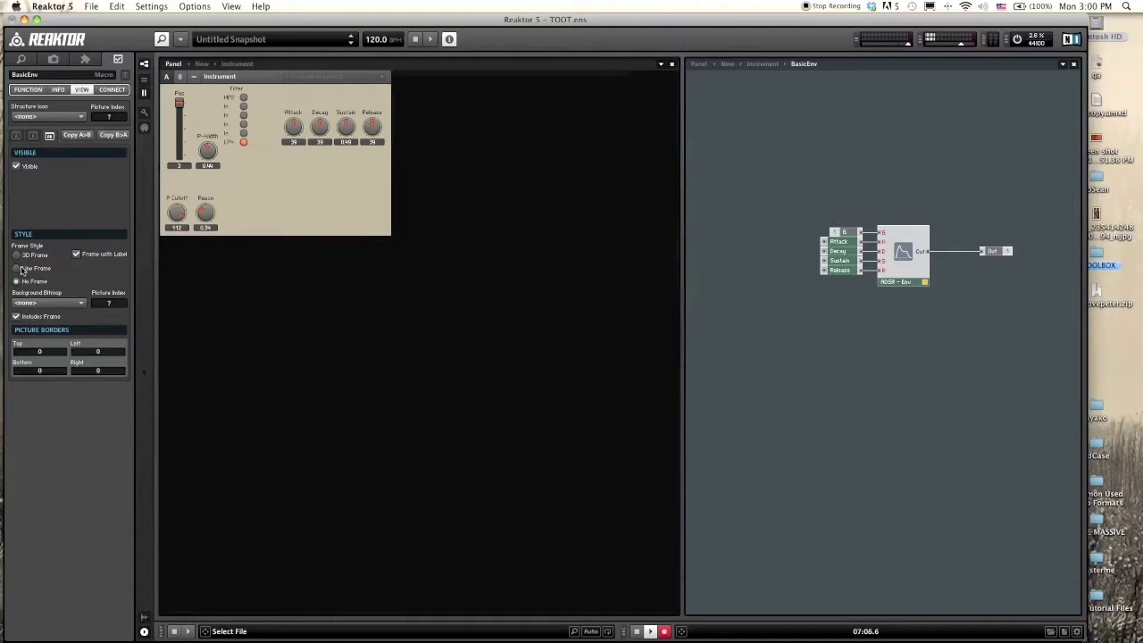
{"action": "left_click", "coordinate": [17, 268]}
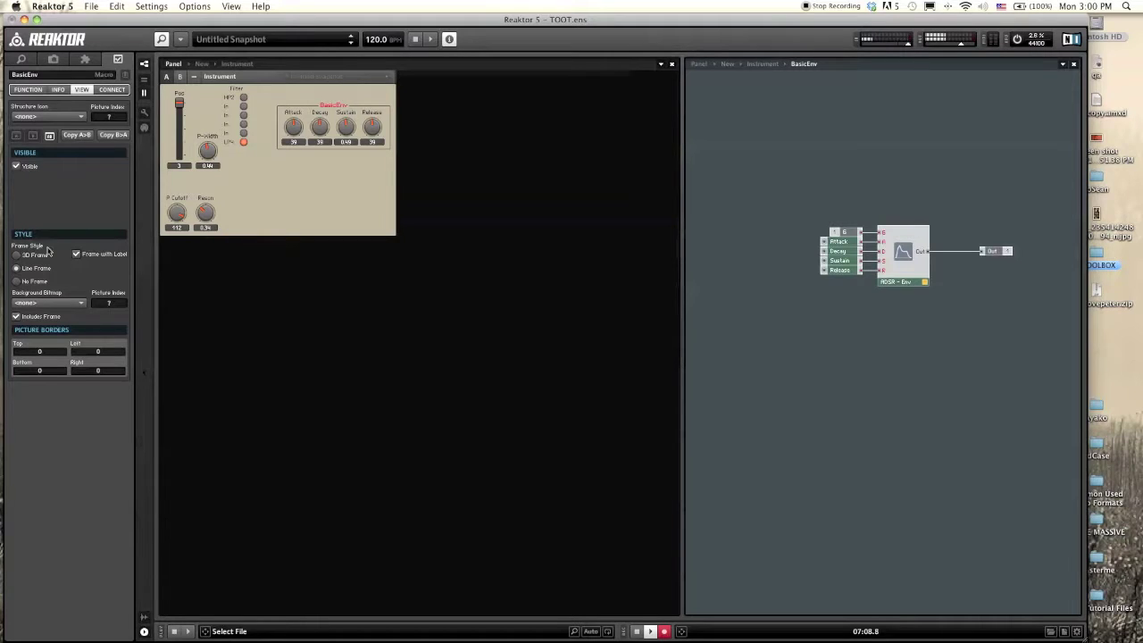
{"action": "left_click", "coordinate": [15, 256]}
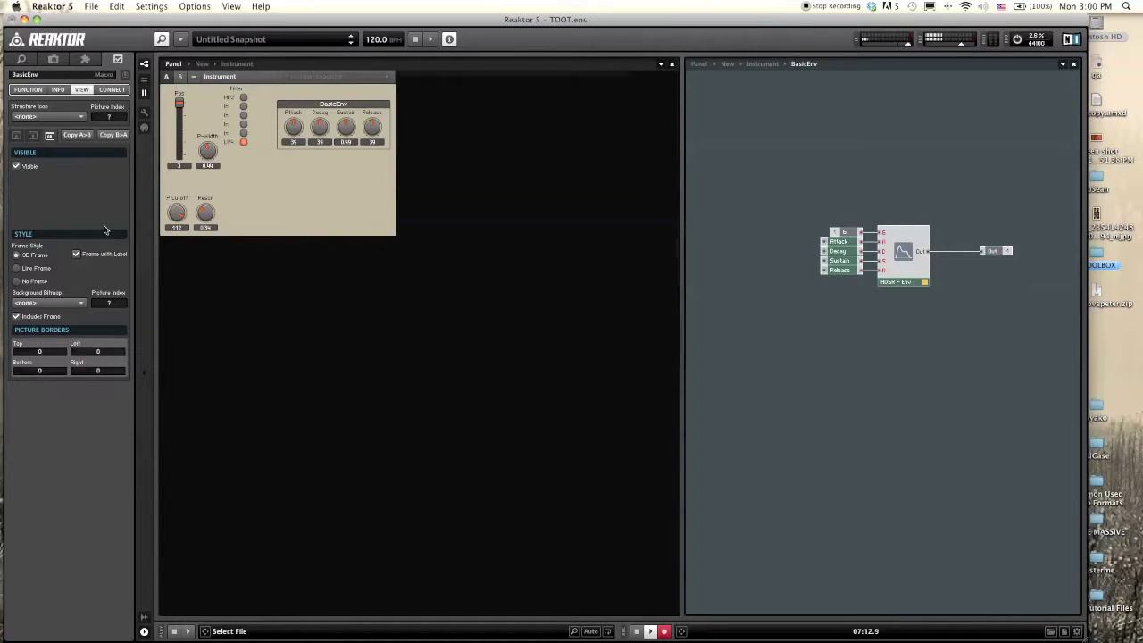
{"action": "left_click", "coordinate": [17, 268]}
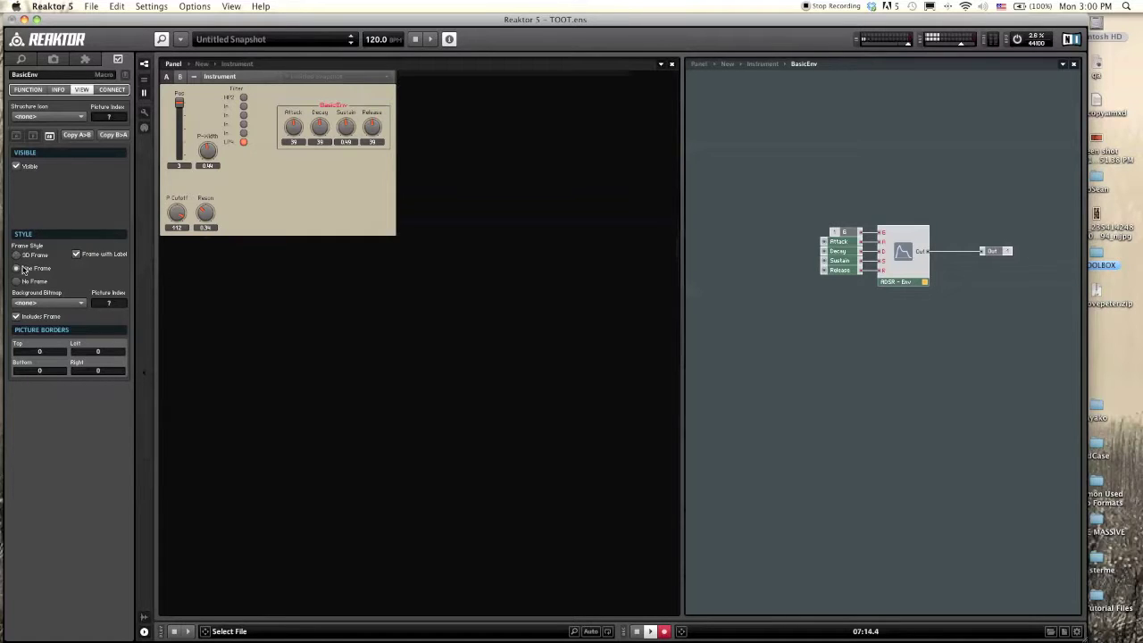
Step: Leave the background picture unchanged, unlock the panel and drag BasicEnv to the lower right
{"action": "left_click", "coordinate": [76, 304]}
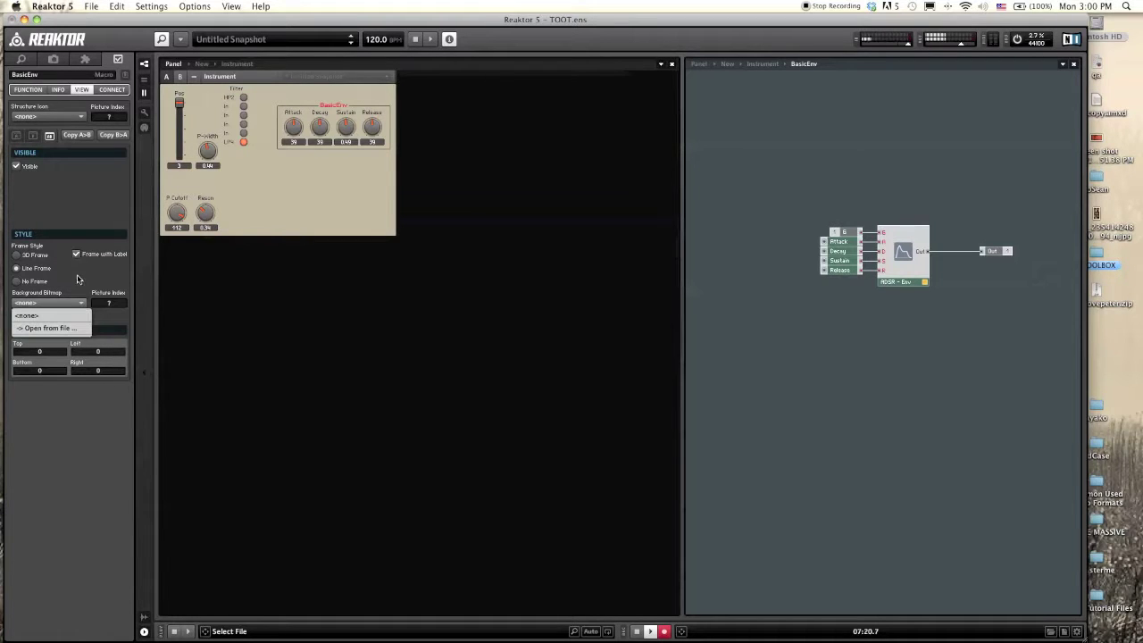
{"action": "left_click", "coordinate": [83, 295]}
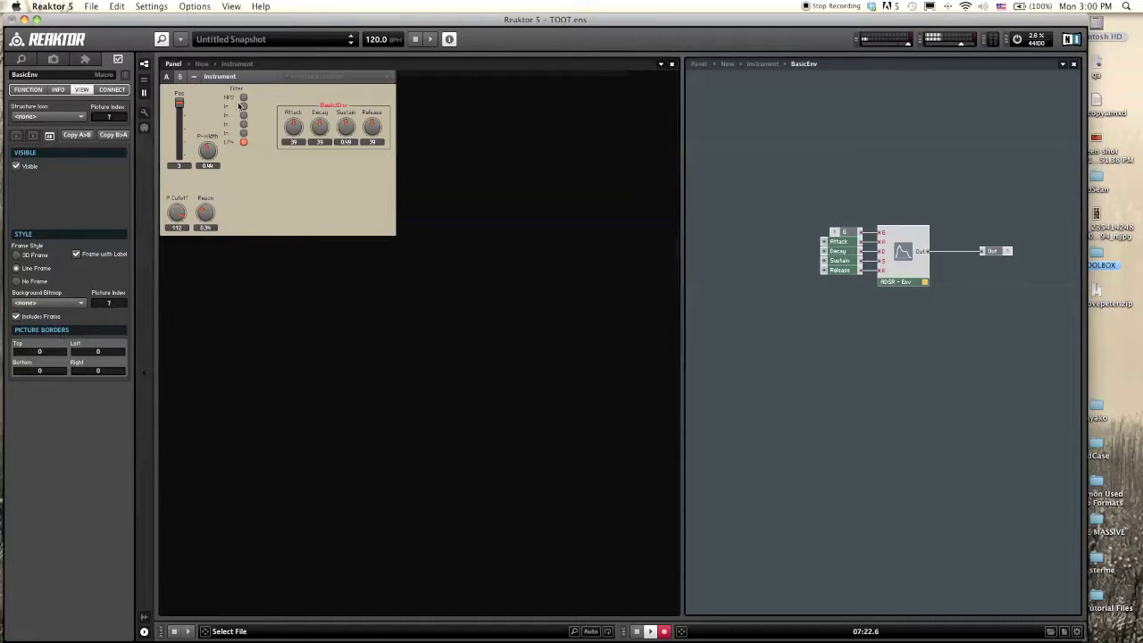
{"action": "left_click", "coordinate": [143, 113]}
{"action": "left_click_drag", "start_coordinate": [329, 108], "coordinate": [416, 205]}
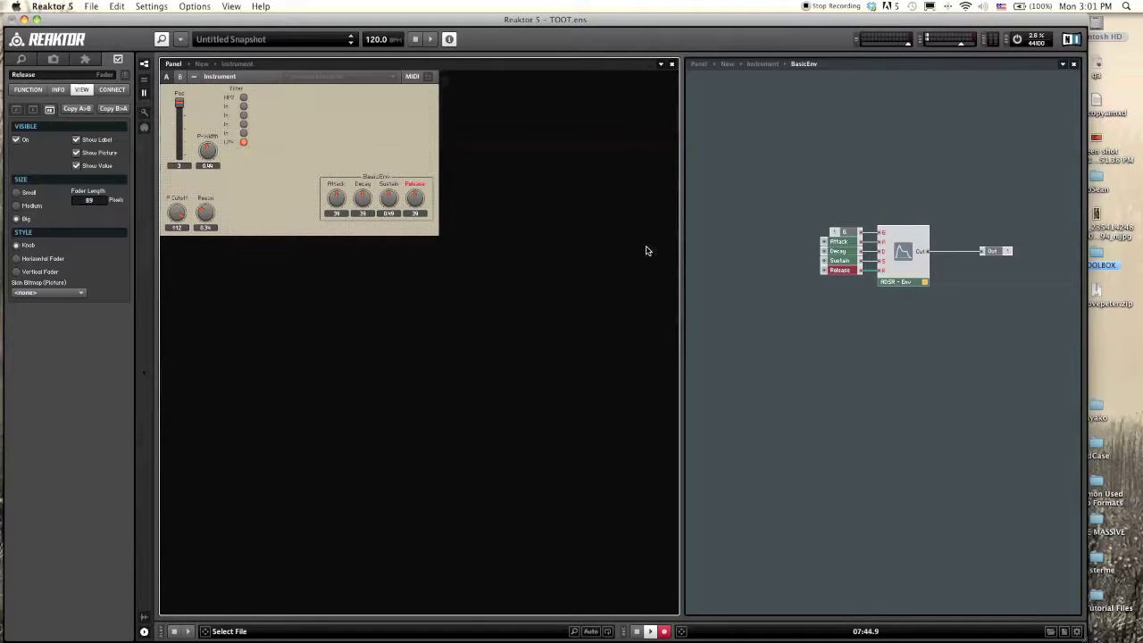
Step: Show the Instrument structure and move Gate/BasicEnv and Selector/Pos further left
{"action": "left_click", "coordinate": [1074, 64]}
{"action": "double_click", "coordinate": [416, 105]}
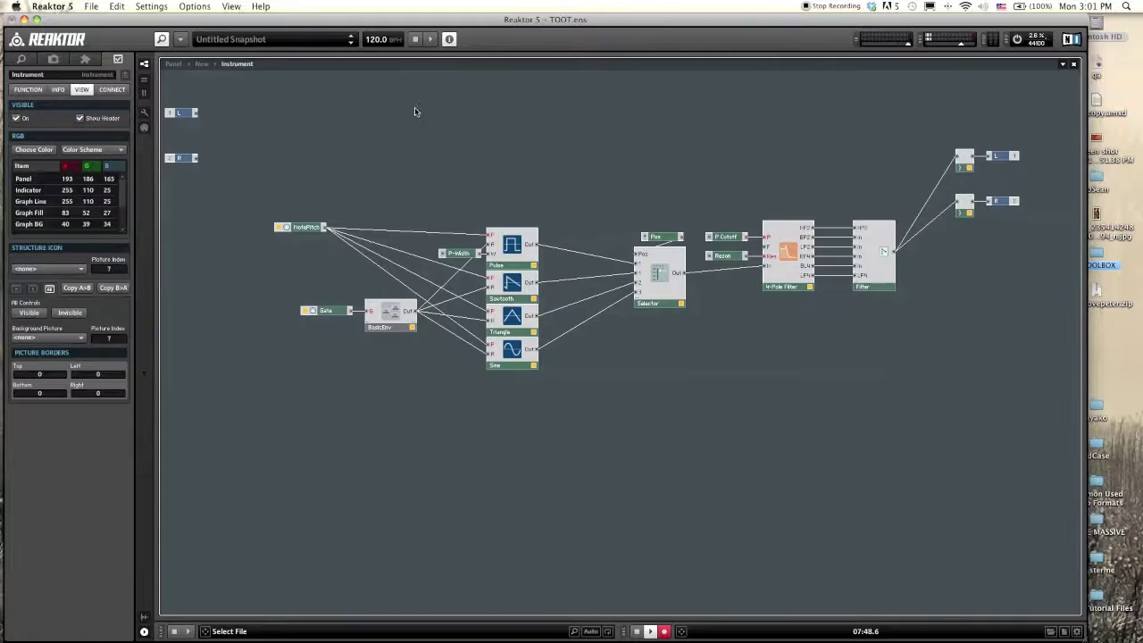
{"action": "mouse_move", "coordinate": [303, 290]}
{"action": "left_mouse_down"}
{"action": "mouse_move", "coordinate": [393, 370]}
{"action": "mouse_move", "coordinate": [418, 338]}
{"action": "mouse_move", "coordinate": [304, 309]}
{"action": "left_mouse_up"}
{"action": "left_click_drag", "start_coordinate": [597, 181], "coordinate": [608, 292]}
{"action": "left_click", "coordinate": [613, 403]}
Step: Add a new empty Instrument from the canvas menu's Instrument > _New
{"action": "left_click_drag", "start_coordinate": [435, 164], "coordinate": [624, 394]}
{"action": "left_click", "coordinate": [594, 396]}
{"action": "right_click", "coordinate": [542, 384]}
{"action": "mouse_move", "coordinate": [592, 422]}
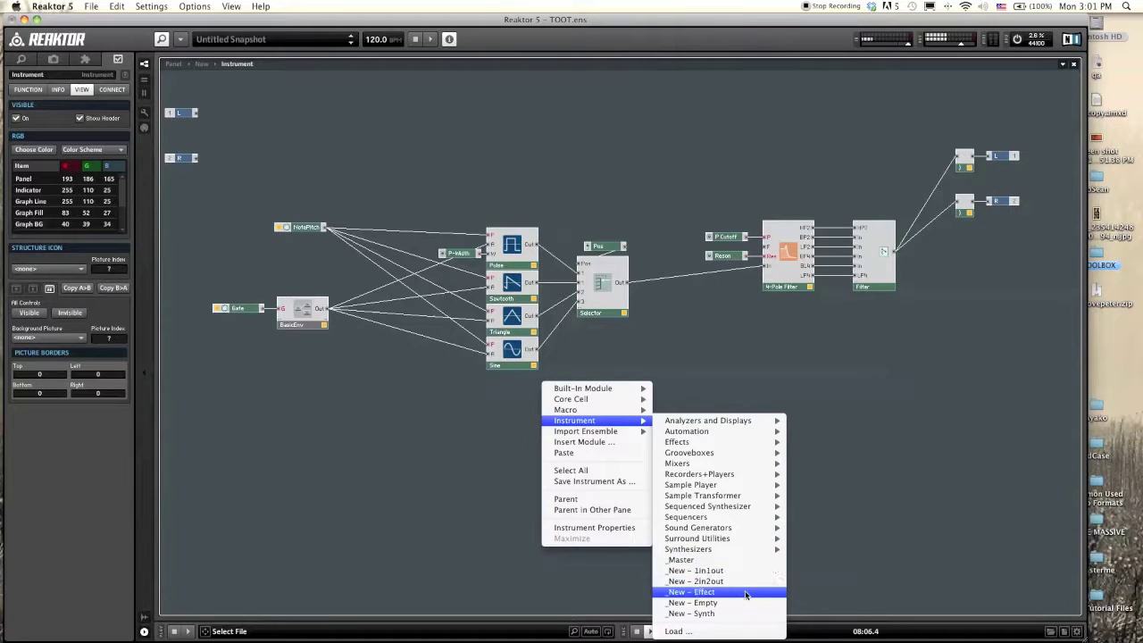
{"action": "left_click", "coordinate": [786, 582]}
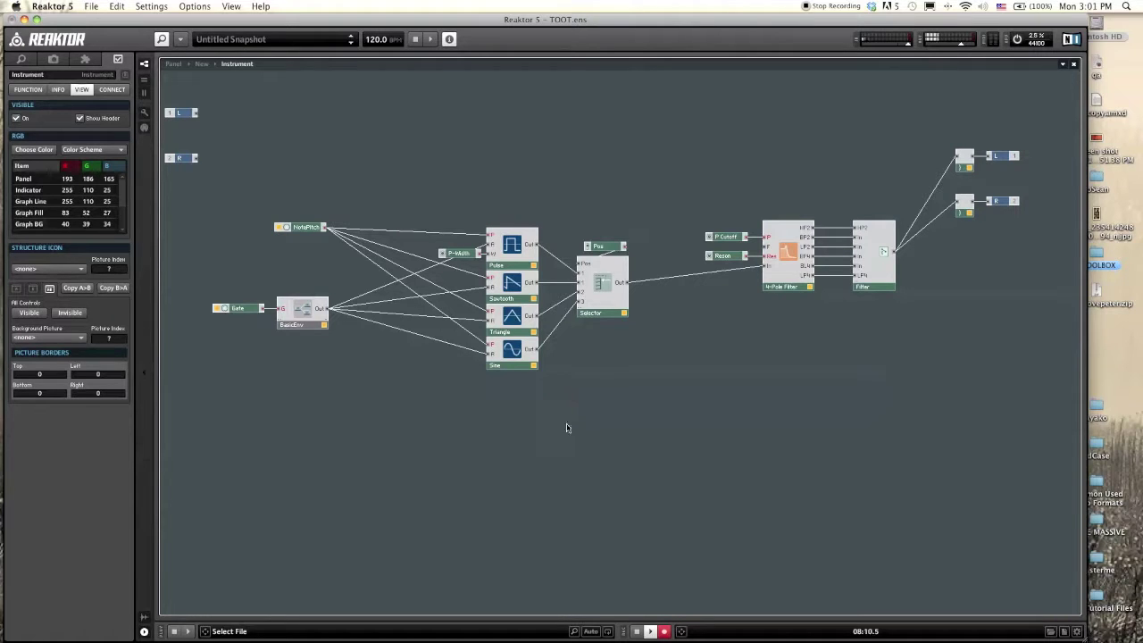
Step: Delete the unwanted Instrument and insert an empty 2-in/2-out macro in its place
{"action": "key", "text": "Delete"}
{"action": "right_click", "coordinate": [566, 425]}
{"action": "mouse_move", "coordinate": [652, 453]}
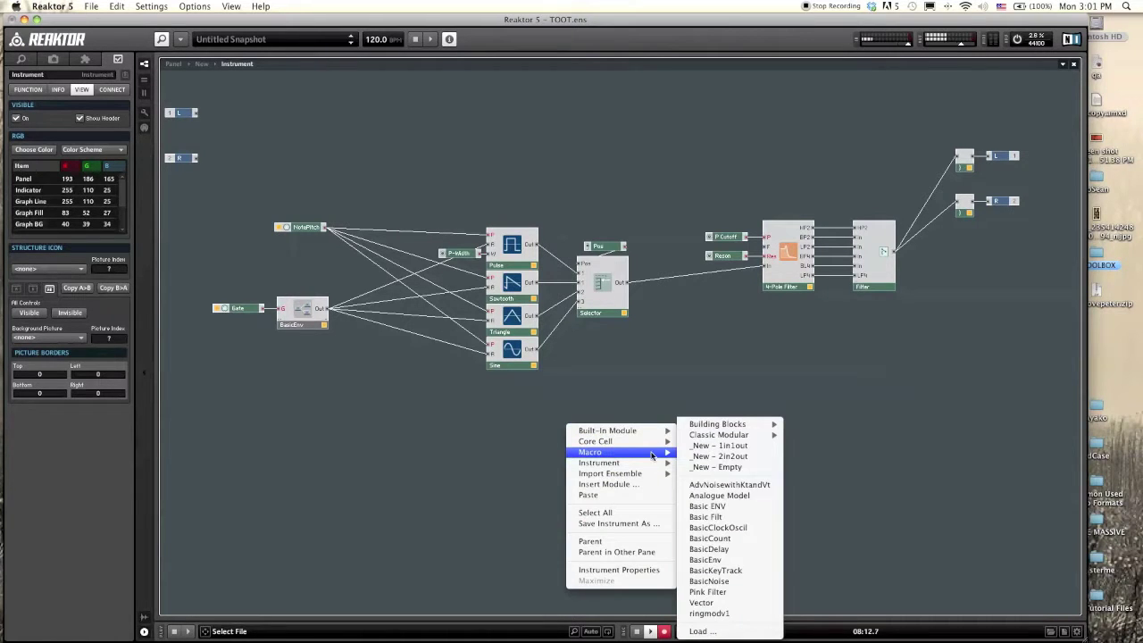
{"action": "left_click", "coordinate": [720, 456]}
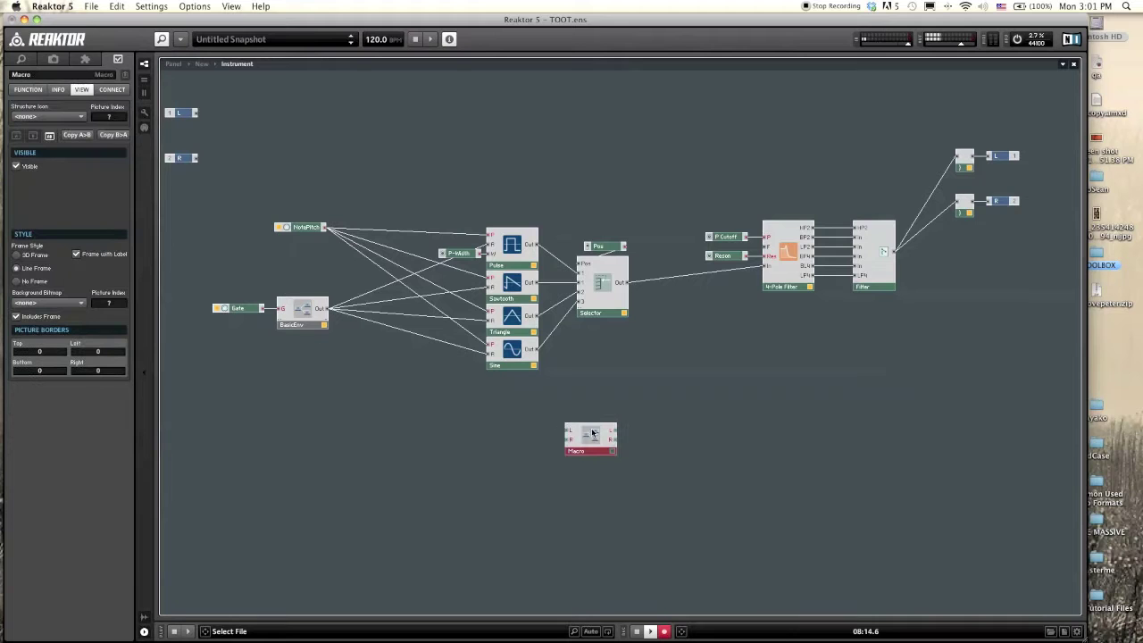
{"action": "left_click_drag", "start_coordinate": [592, 433], "coordinate": [558, 435]}
Step: Cut the oscillators, P-Width, Pos and Selector and paste them inside the new macro
{"action": "left_click_drag", "start_coordinate": [613, 386], "coordinate": [424, 192]}
{"action": "key", "text": "super+x"}
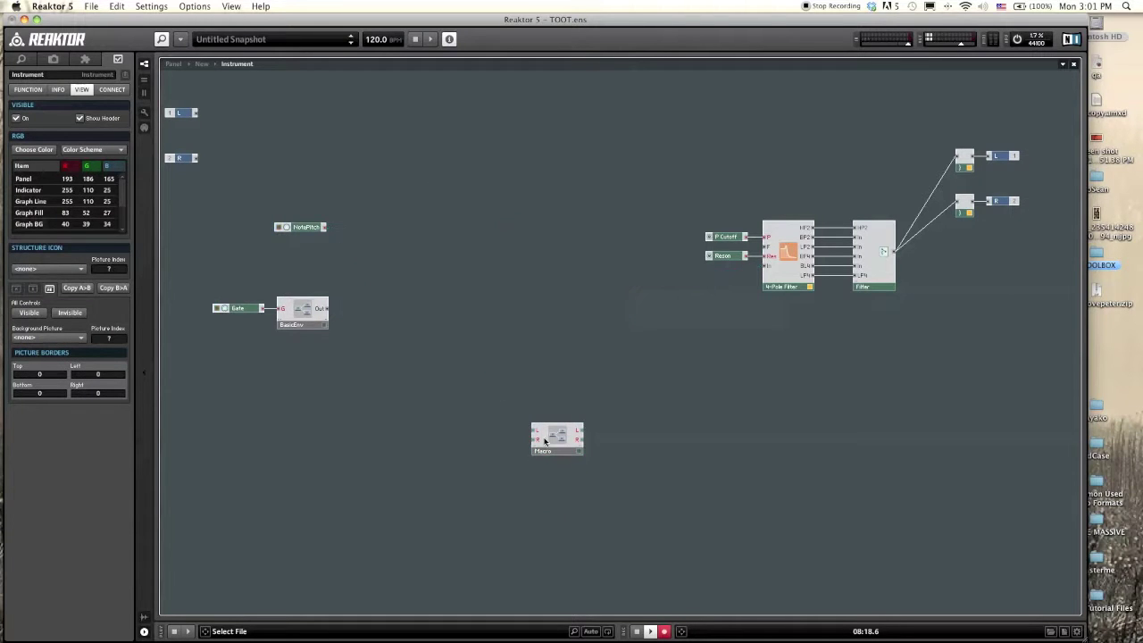
{"action": "left_click_drag", "start_coordinate": [555, 440], "coordinate": [574, 308]}
{"action": "double_click", "coordinate": [574, 308]}
{"action": "right_click", "coordinate": [352, 194]}
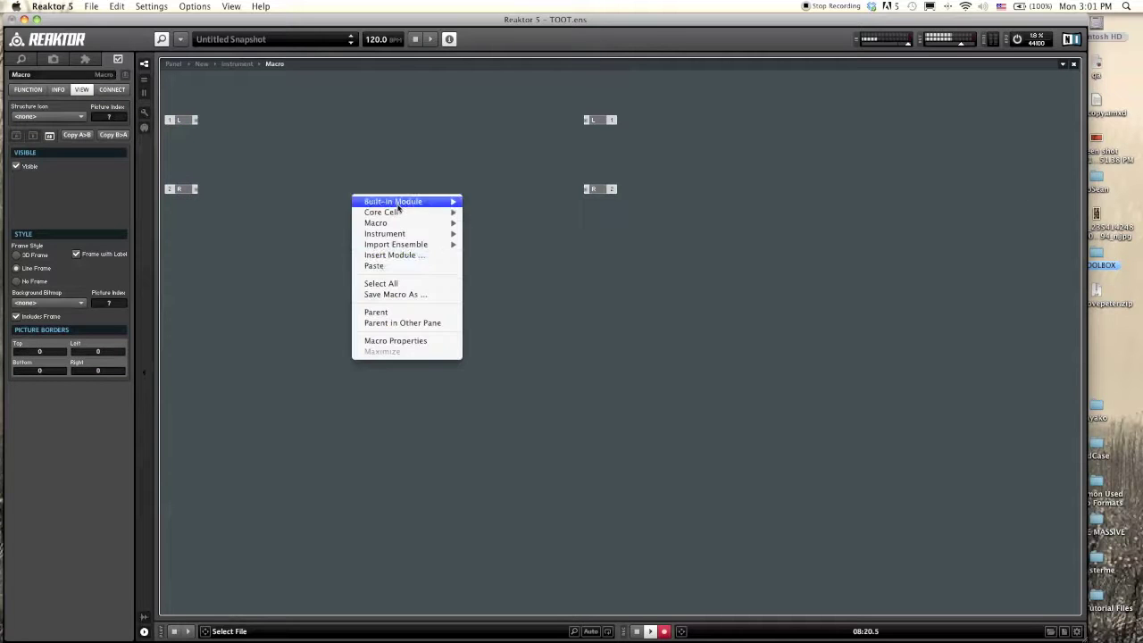
{"action": "left_click", "coordinate": [418, 267]}
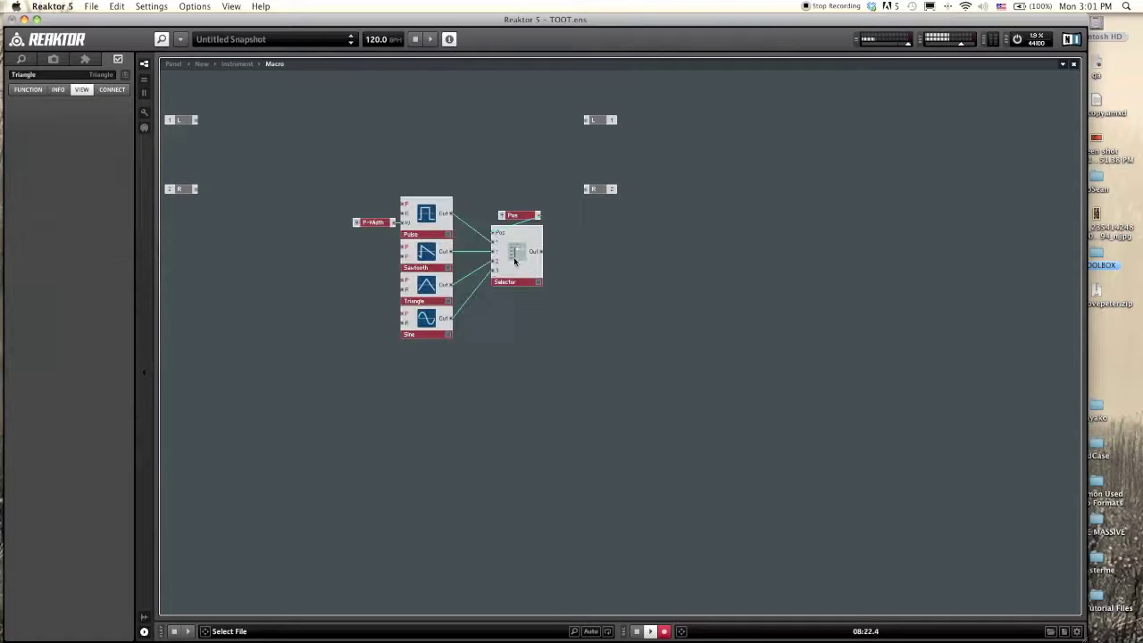
Step: Rename the macro inputs to P and A and wire P into the oscillators
{"action": "left_click_drag", "start_coordinate": [514, 261], "coordinate": [465, 201]}
{"action": "left_click", "coordinate": [193, 121]}
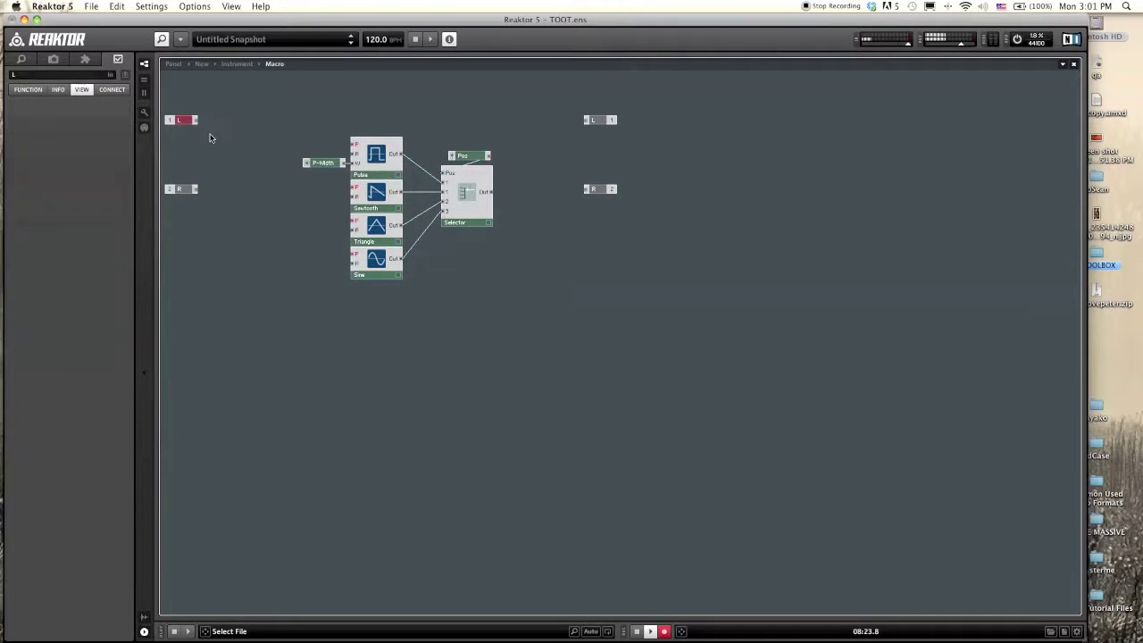
{"action": "left_click", "coordinate": [82, 79]}
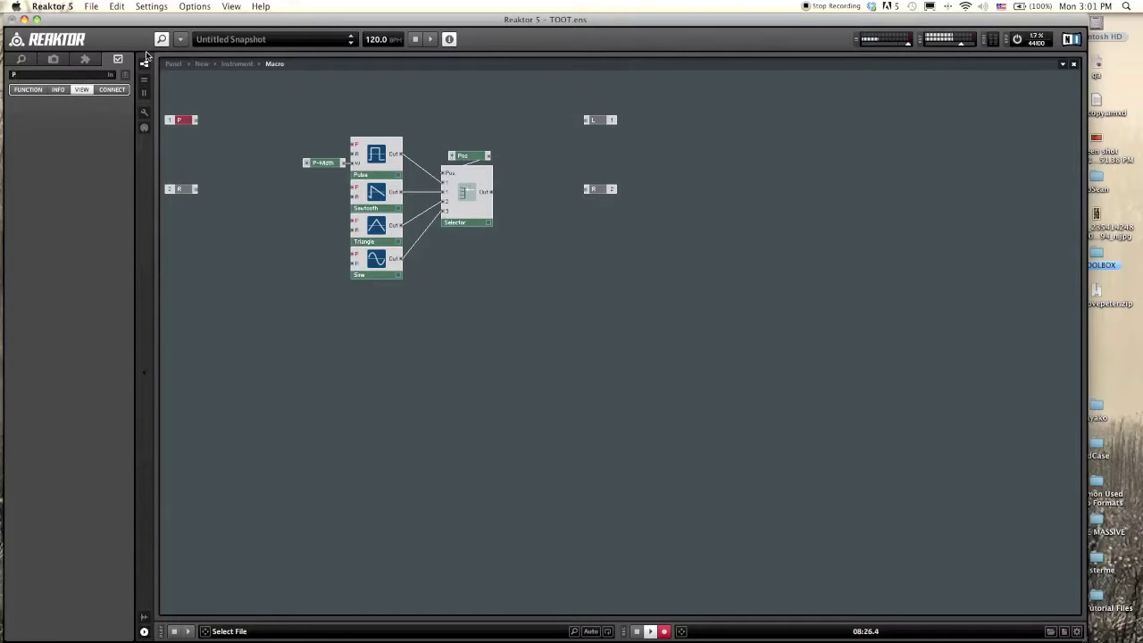
{"action": "left_click", "coordinate": [184, 191]}
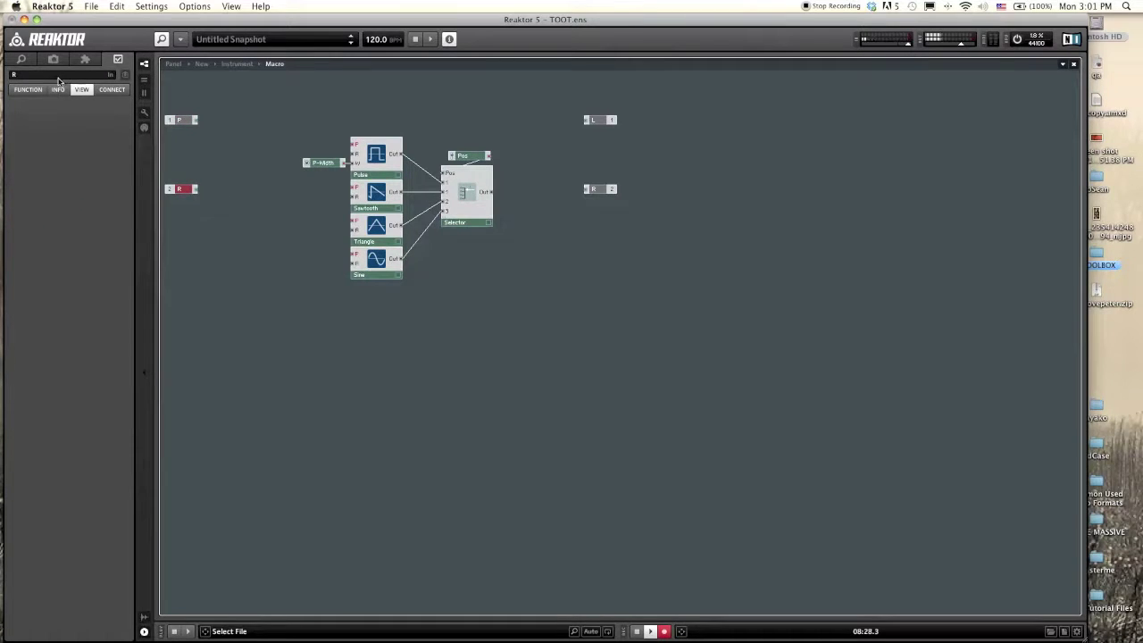
{"action": "left_click", "coordinate": [197, 166]}
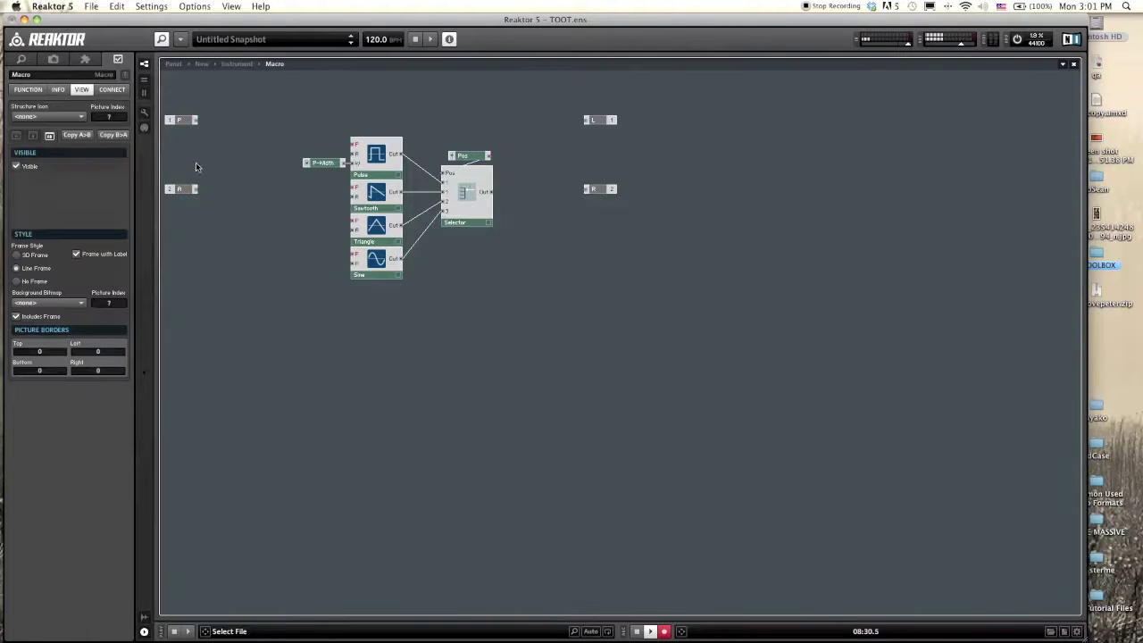
{"action": "left_click_drag", "start_coordinate": [199, 119], "coordinate": [243, 162]}
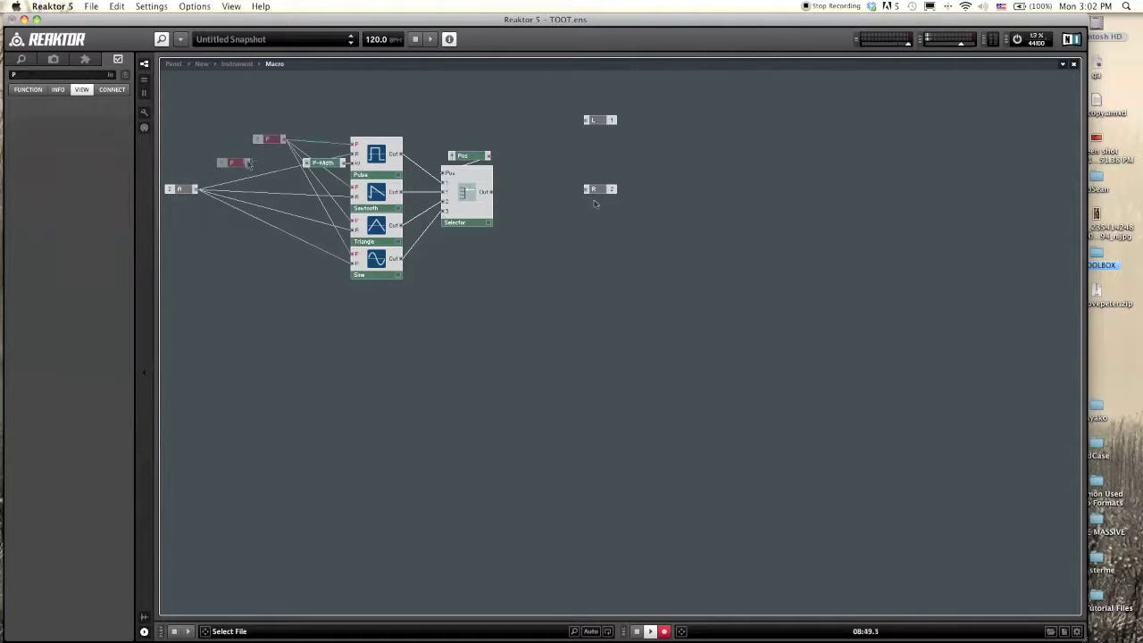
{"action": "left_click", "coordinate": [597, 148]}
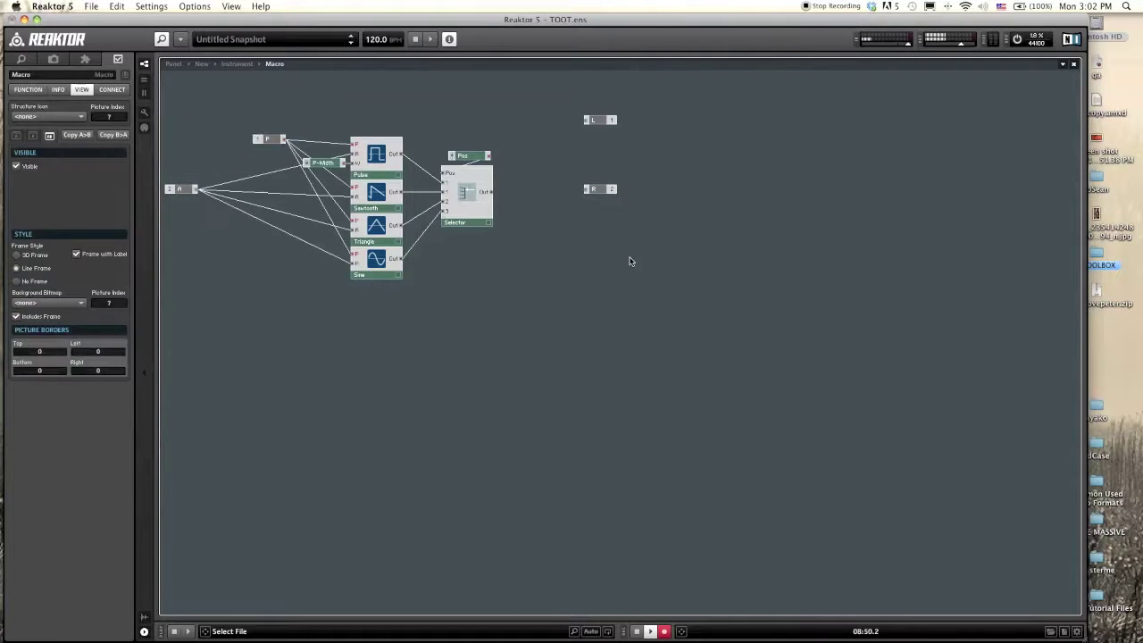
Step: Delete the R output, rename L to Out fed by the Selector, and align P and A
{"action": "left_click_drag", "start_coordinate": [630, 260], "coordinate": [554, 175]}
{"action": "key", "text": "Delete"}
{"action": "left_click_drag", "start_coordinate": [605, 120], "coordinate": [556, 192]}
{"action": "left_click", "coordinate": [59, 73]}
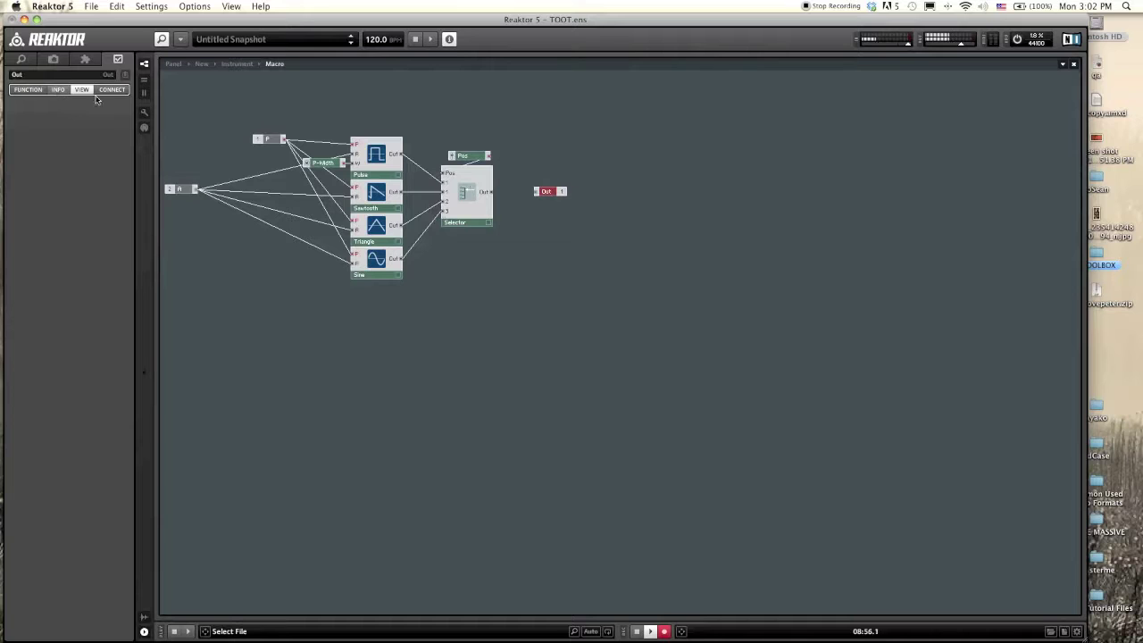
{"action": "left_click_drag", "start_coordinate": [498, 192], "coordinate": [524, 194]}
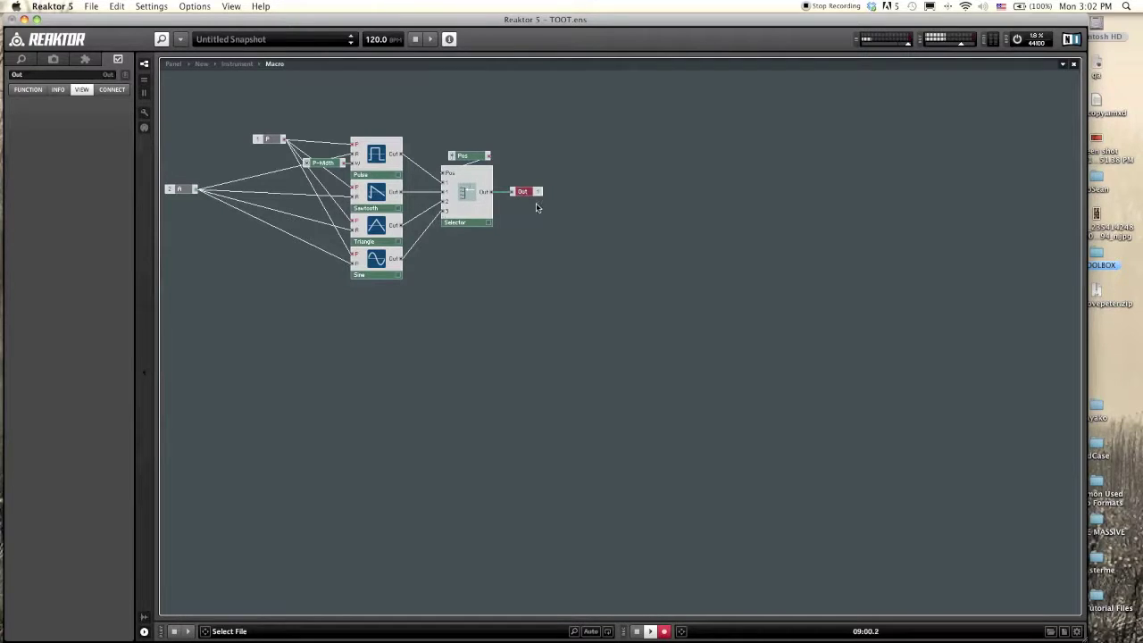
{"action": "left_click", "coordinate": [271, 130]}
{"action": "left_click_drag", "start_coordinate": [272, 141], "coordinate": [270, 149]}
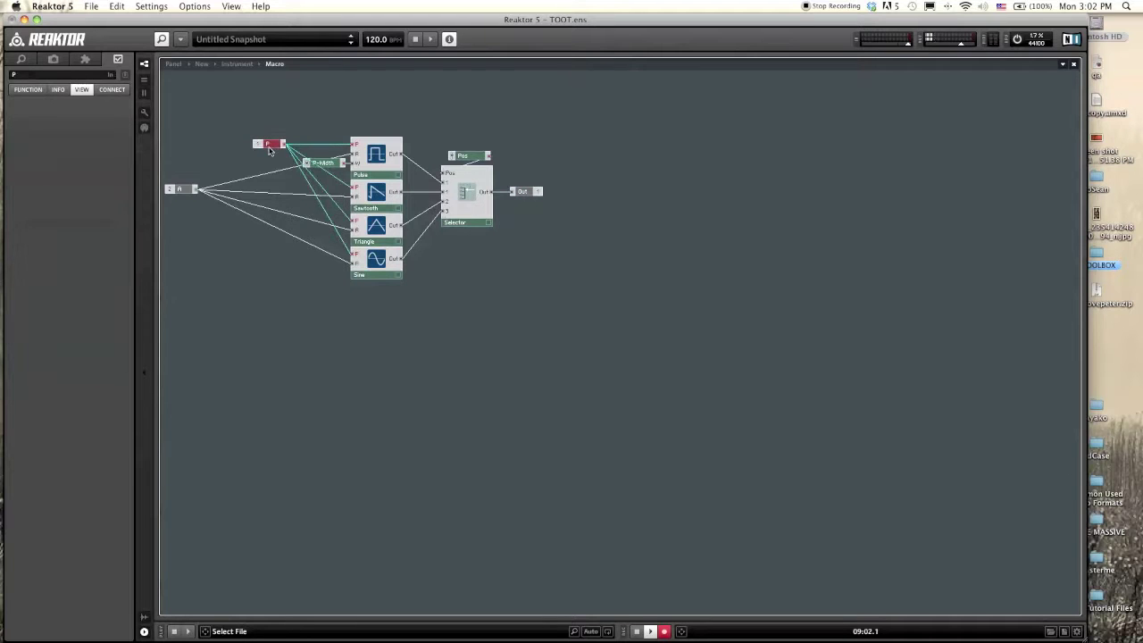
{"action": "left_click_drag", "start_coordinate": [185, 193], "coordinate": [212, 158]}
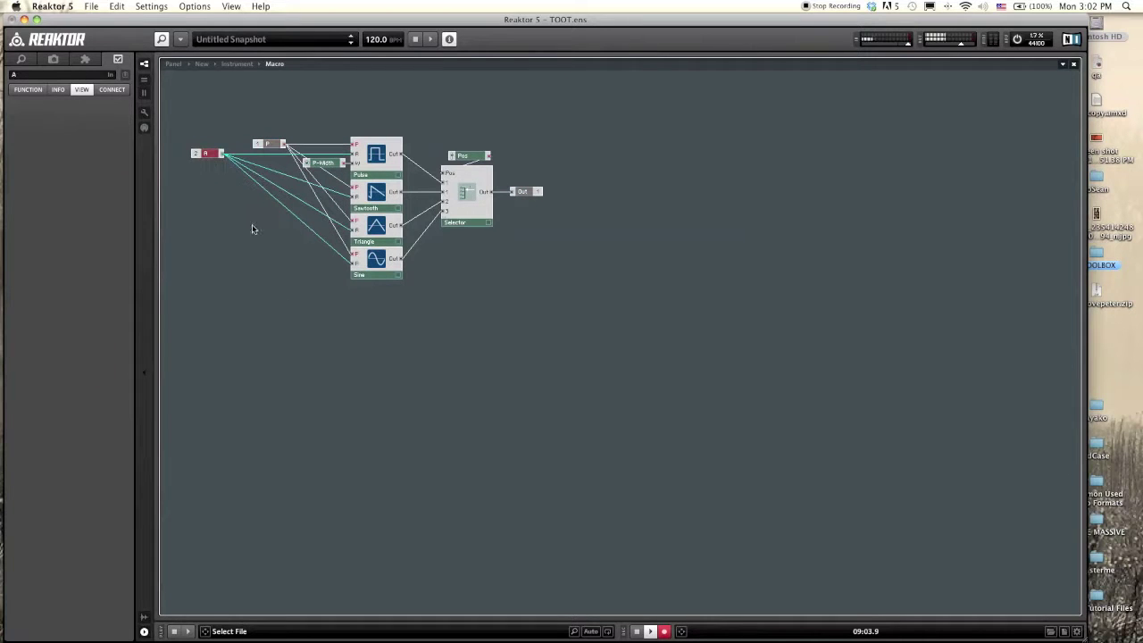
{"action": "left_click", "coordinate": [306, 294]}
Step: Back in the instrument, connect NotePitch to the macro's P input
{"action": "double_click", "coordinate": [307, 294]}
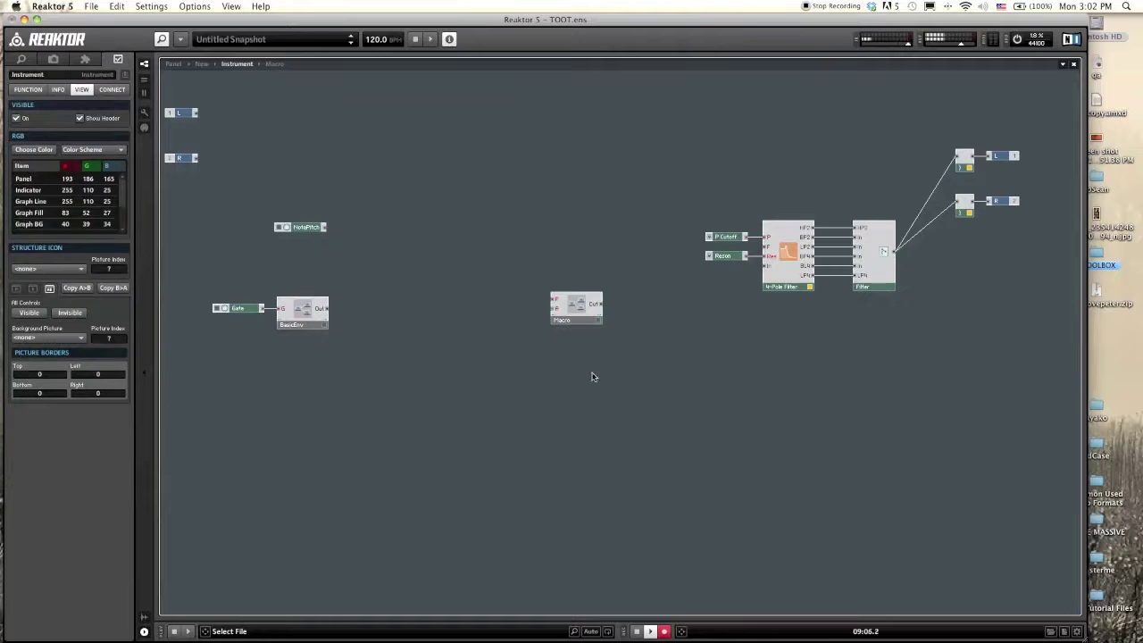
{"action": "left_click_drag", "start_coordinate": [576, 306], "coordinate": [453, 241]}
{"action": "left_click_drag", "start_coordinate": [323, 227], "coordinate": [325, 308]}
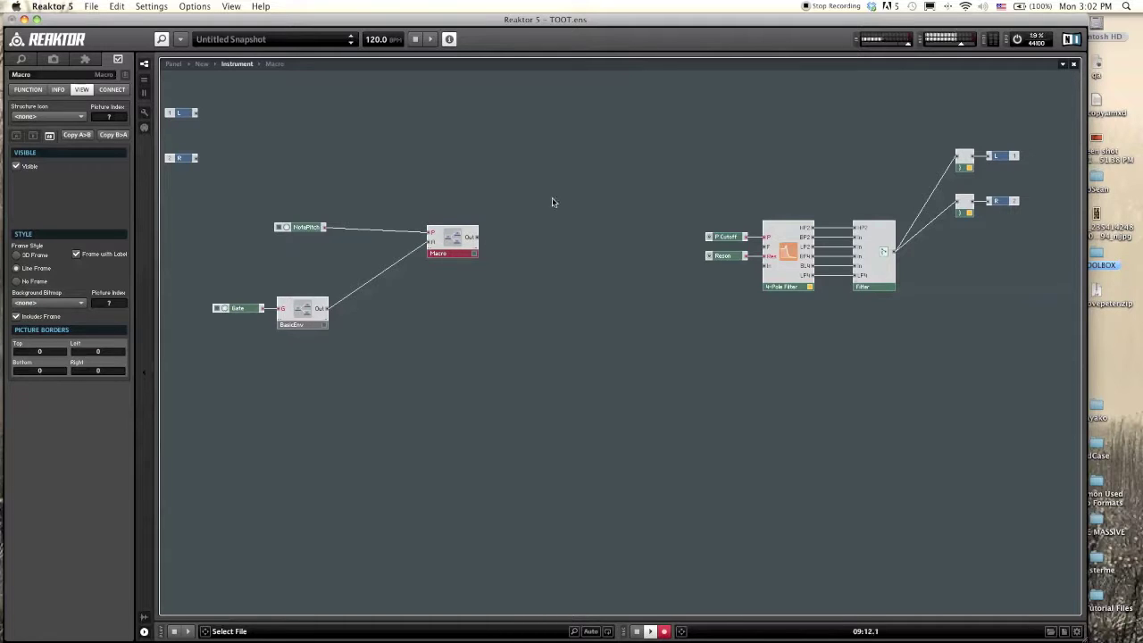
{"action": "left_click", "coordinate": [684, 315]}
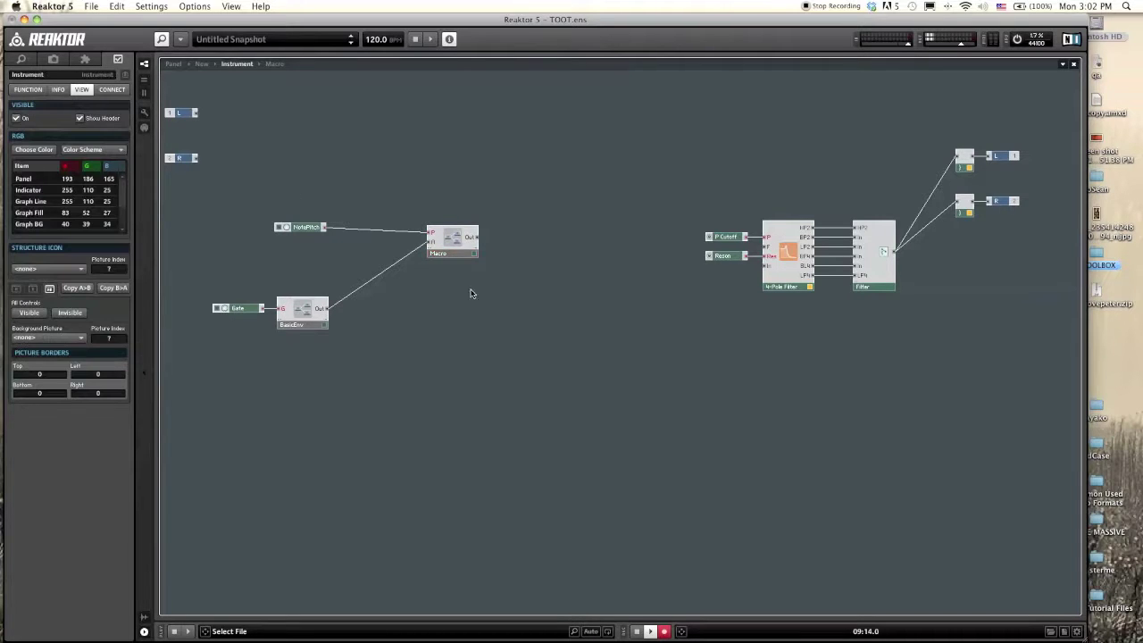
Step: Rename the macro Osc and connect its output to the 4-Pole Filter input
{"action": "left_click", "coordinate": [457, 254]}
{"action": "double_click", "coordinate": [52, 73]}
{"action": "key", "text": "BackSpace"}
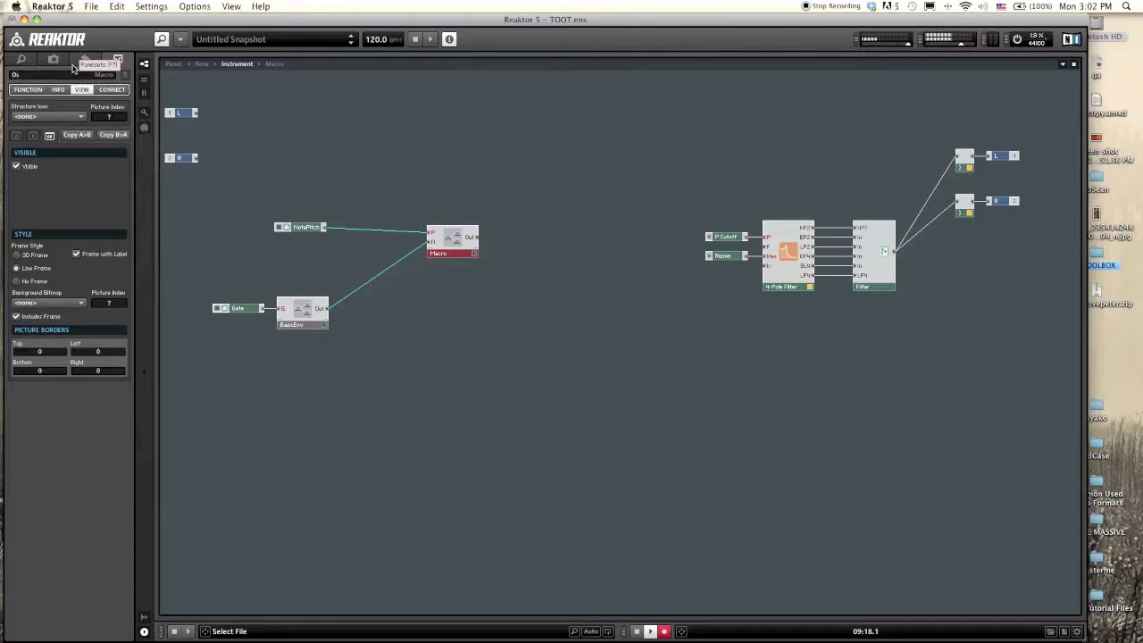
{"action": "left_click", "coordinate": [482, 263]}
{"action": "left_click_drag", "start_coordinate": [539, 256], "coordinate": [767, 267]}
Step: Shift the filter group up-left and place Gate and BasicEnv beside Osc
{"action": "left_click_drag", "start_coordinate": [951, 379], "coordinate": [715, 253]}
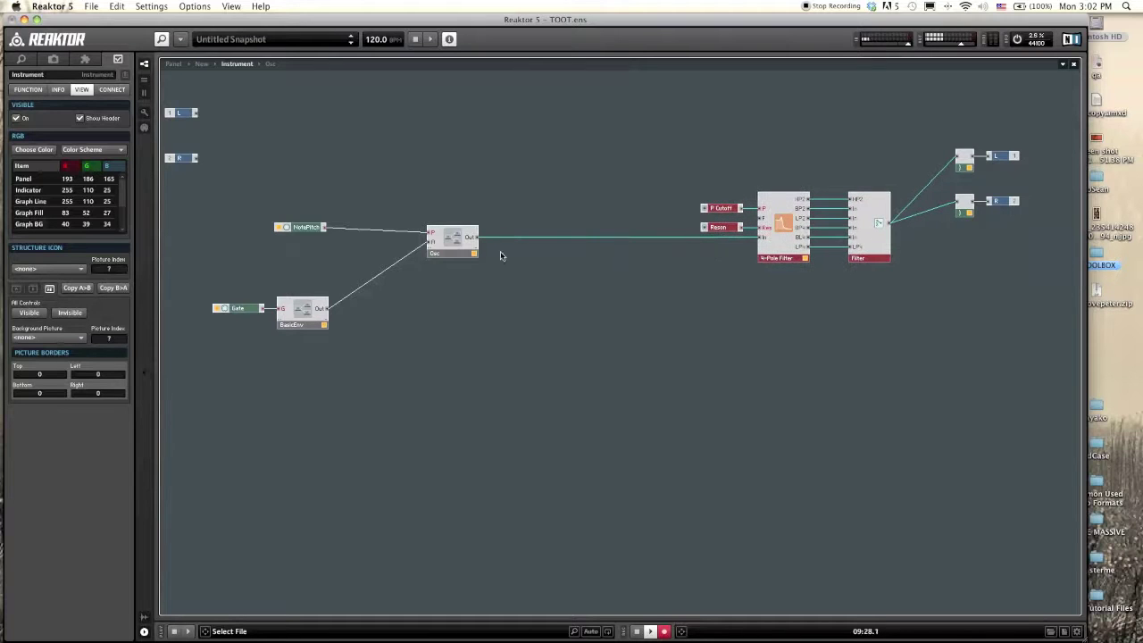
{"action": "left_click", "coordinate": [447, 277]}
{"action": "left_click_drag", "start_coordinate": [363, 368], "coordinate": [238, 298]}
{"action": "left_click_drag", "start_coordinate": [306, 309], "coordinate": [384, 254]}
{"action": "left_click", "coordinate": [409, 298]}
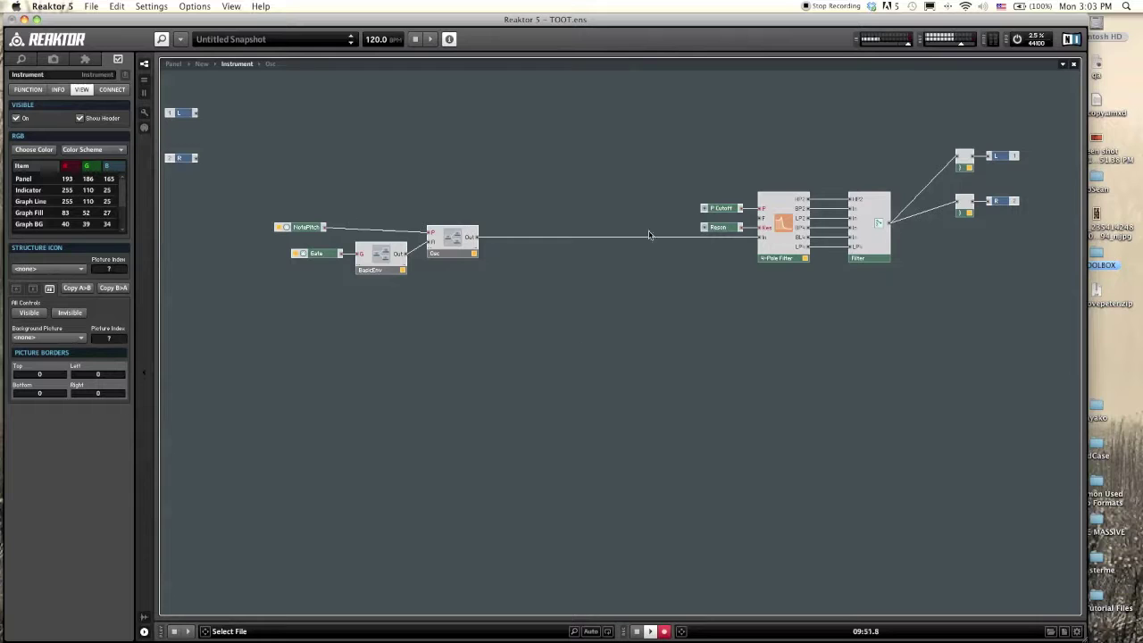
Step: On the panel, move the Osc controls to the right and the Filter switch beside the envelope knobs
{"action": "left_click", "coordinate": [170, 63]}
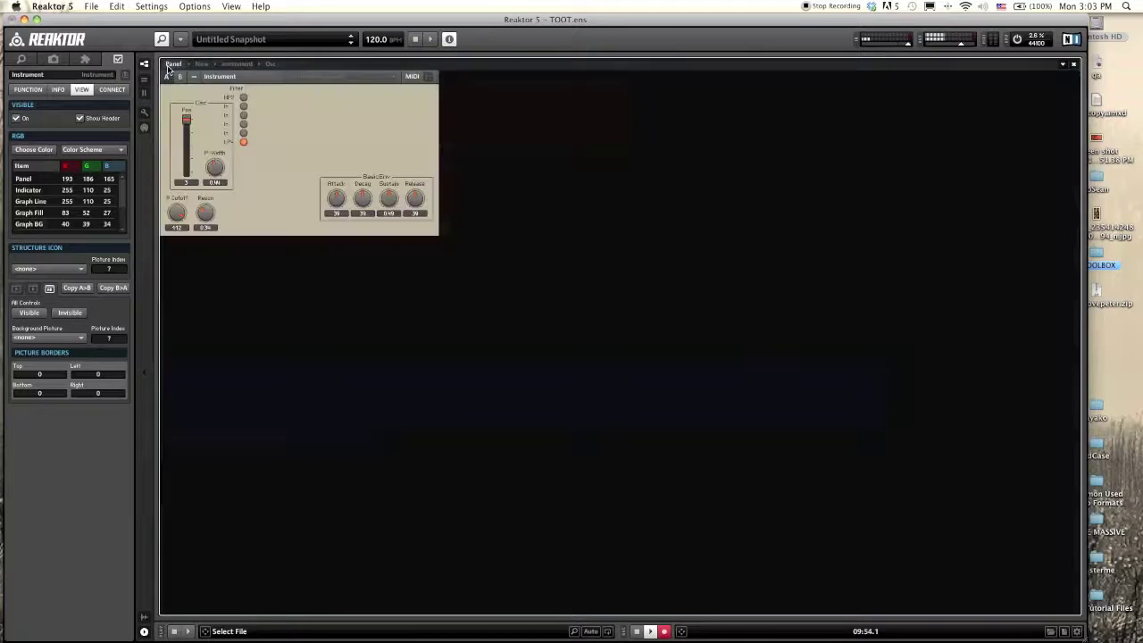
{"action": "left_click_drag", "start_coordinate": [199, 104], "coordinate": [465, 134]}
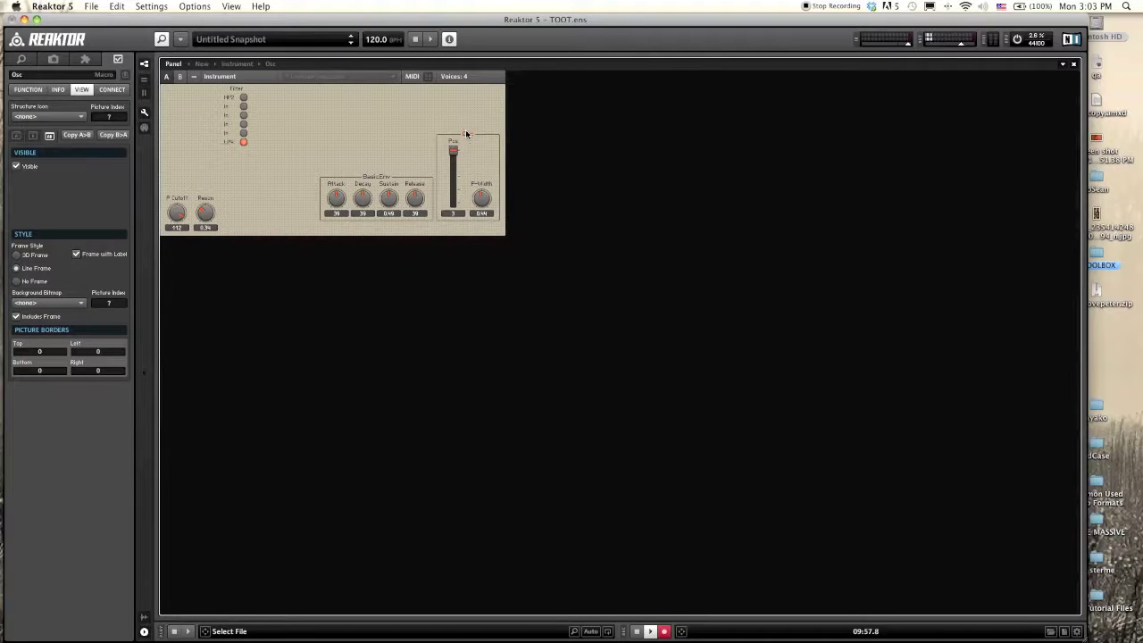
{"action": "left_click_drag", "start_coordinate": [243, 92], "coordinate": [305, 165]}
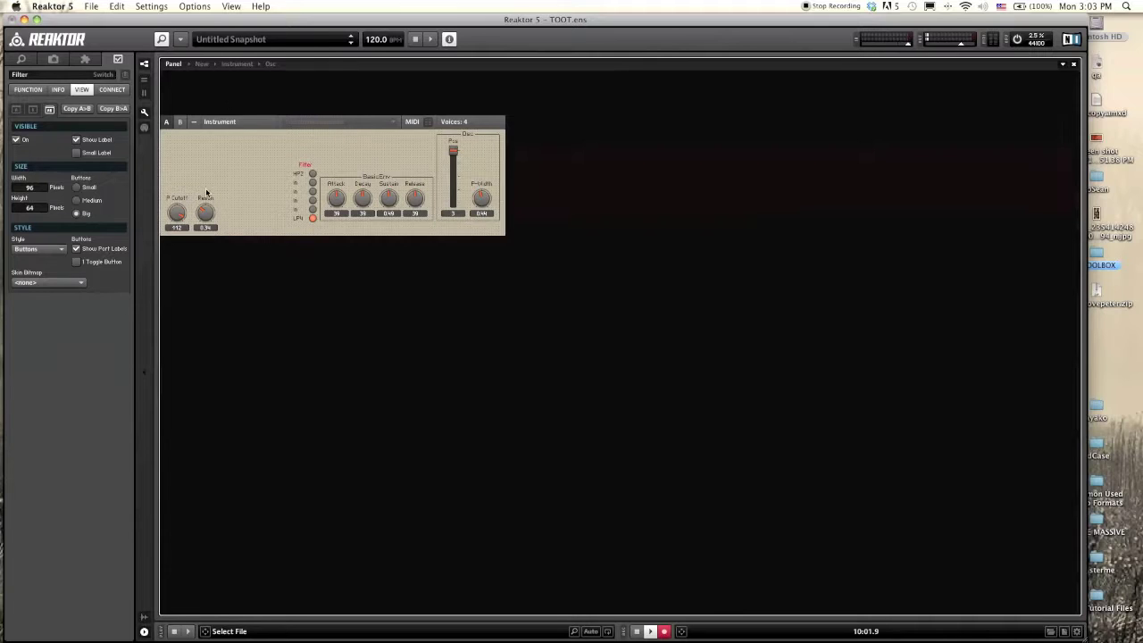
Step: Back in the structure, slide NotePitch right so it sits beside the Osc macro's P input
{"action": "double_click", "coordinate": [259, 154]}
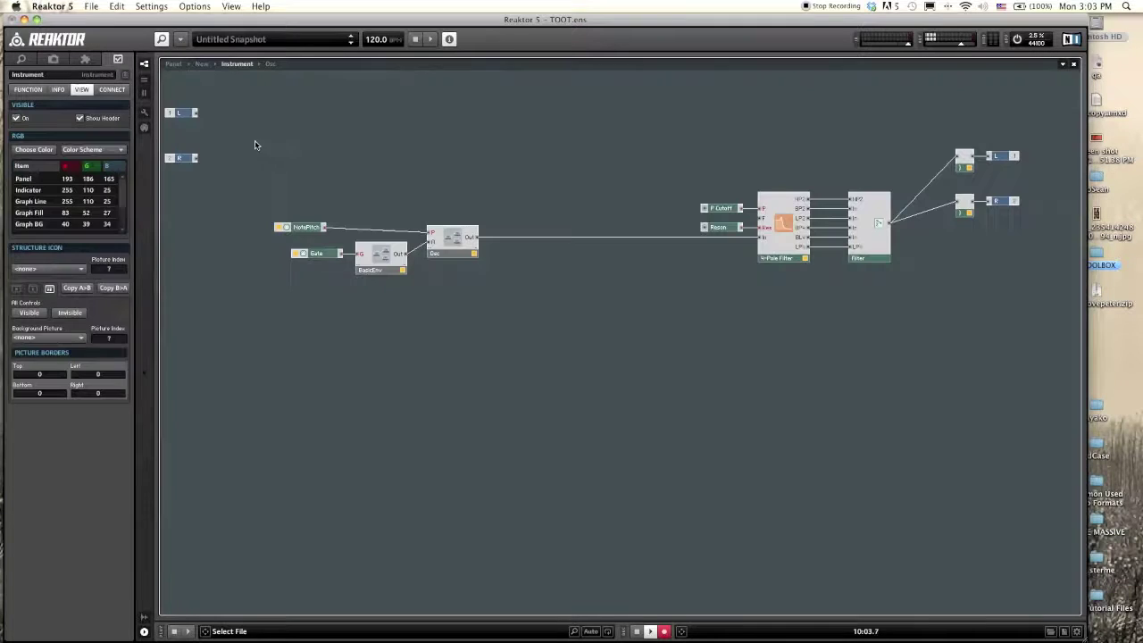
{"action": "left_click", "coordinate": [322, 234]}
{"action": "left_click_drag", "start_coordinate": [323, 238], "coordinate": [381, 237]}
{"action": "left_click", "coordinate": [502, 306]}
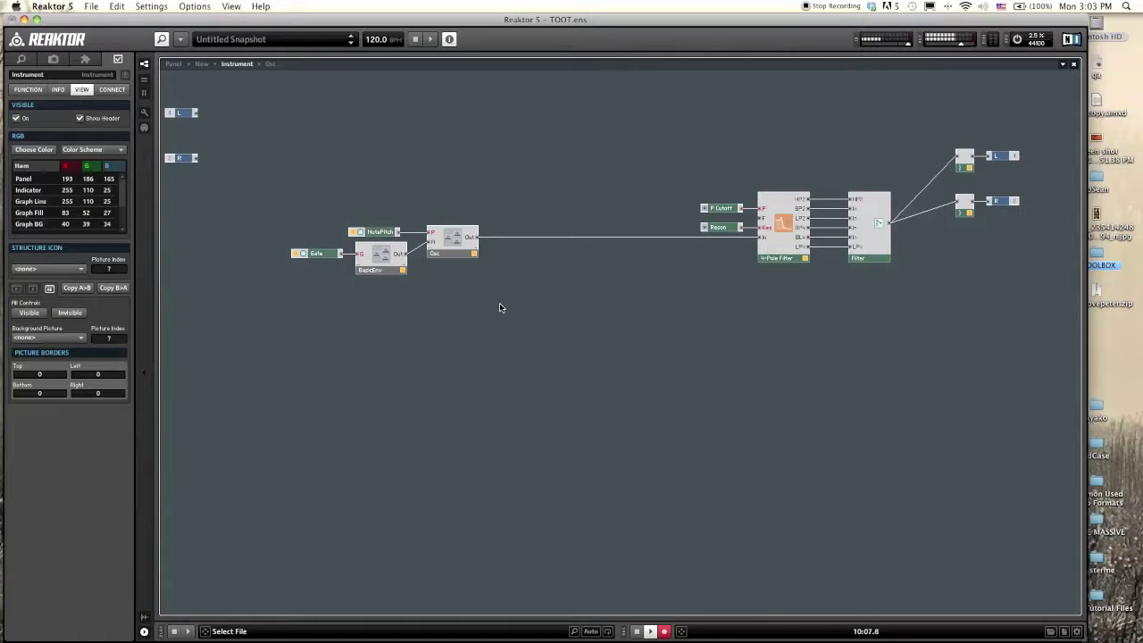